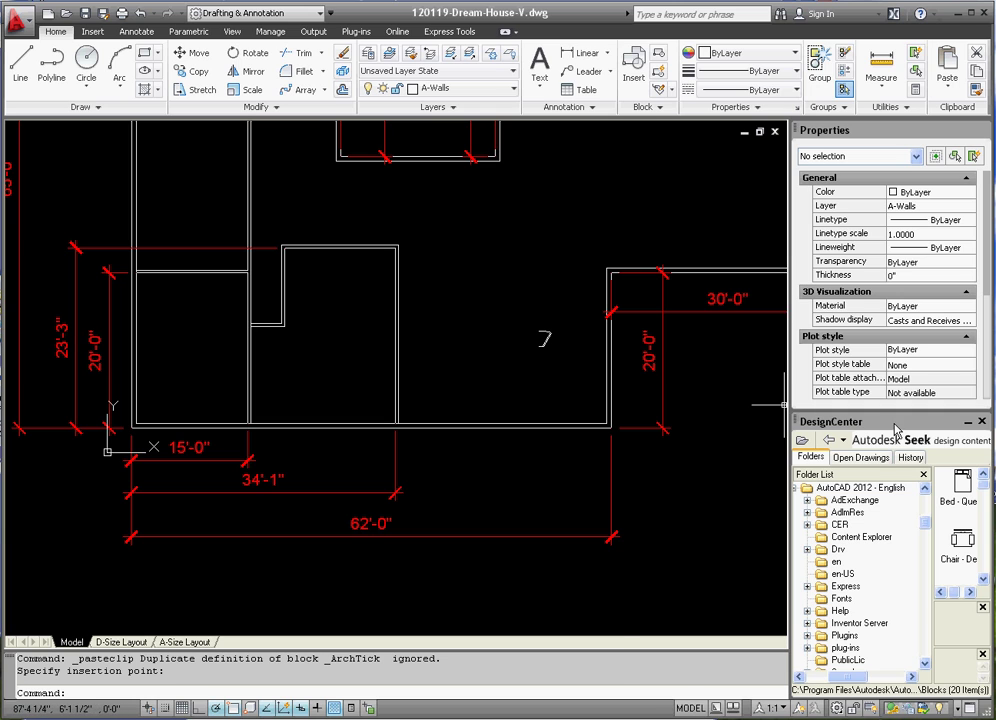
Step: Dock DesignCenter beside Properties and browse Sample > DesignCenter > Home - Space Planner Blocks
mouse_move(897, 430)
mouse_down()
mouse_move(690, 335)
mouse_move(634, 351)
mouse_move(422, 207)
mouse_move(505, 215)
mouse_move(181, 213)
mouse_up()
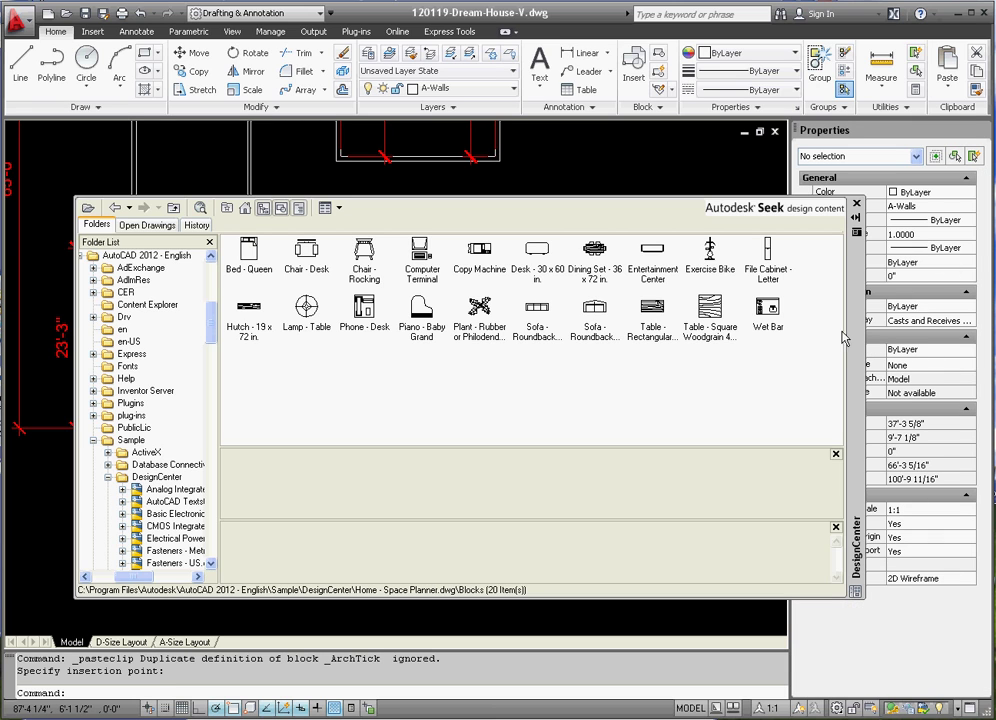
mouse_move(845, 338)
mouse_down()
mouse_move(756, 282)
mouse_move(768, 289)
mouse_up()
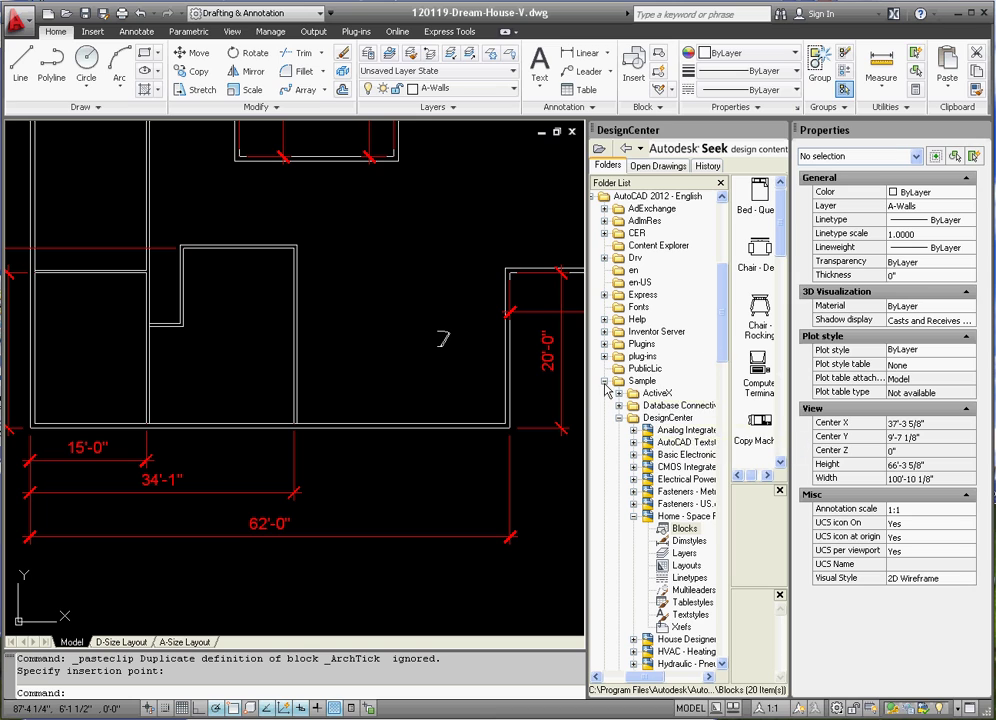
click(605, 386)
click(605, 386)
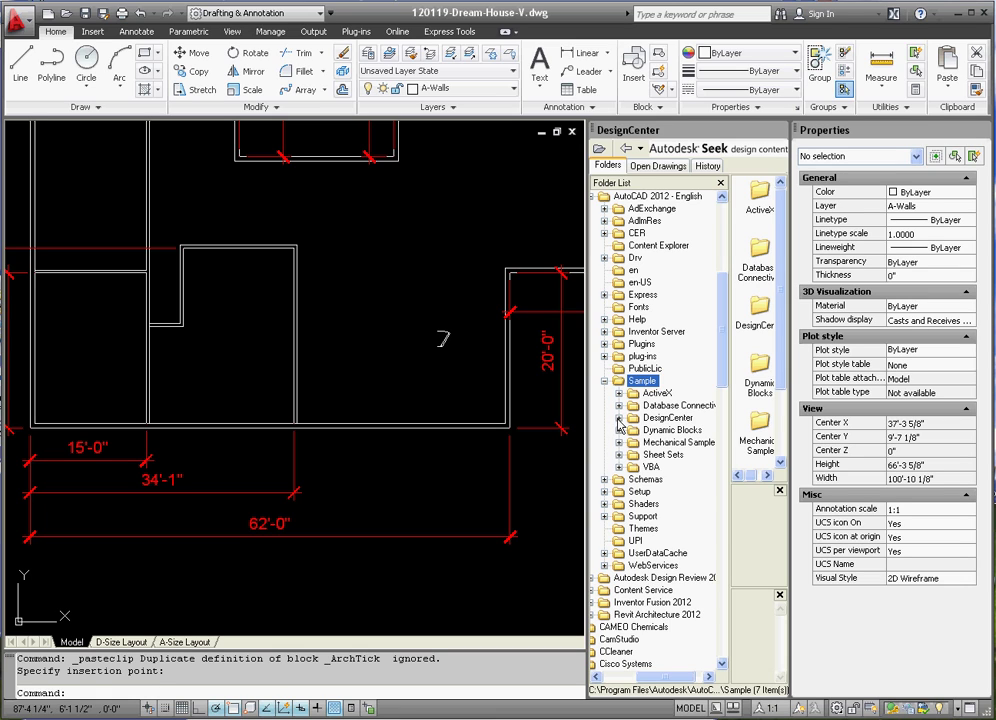
click(619, 418)
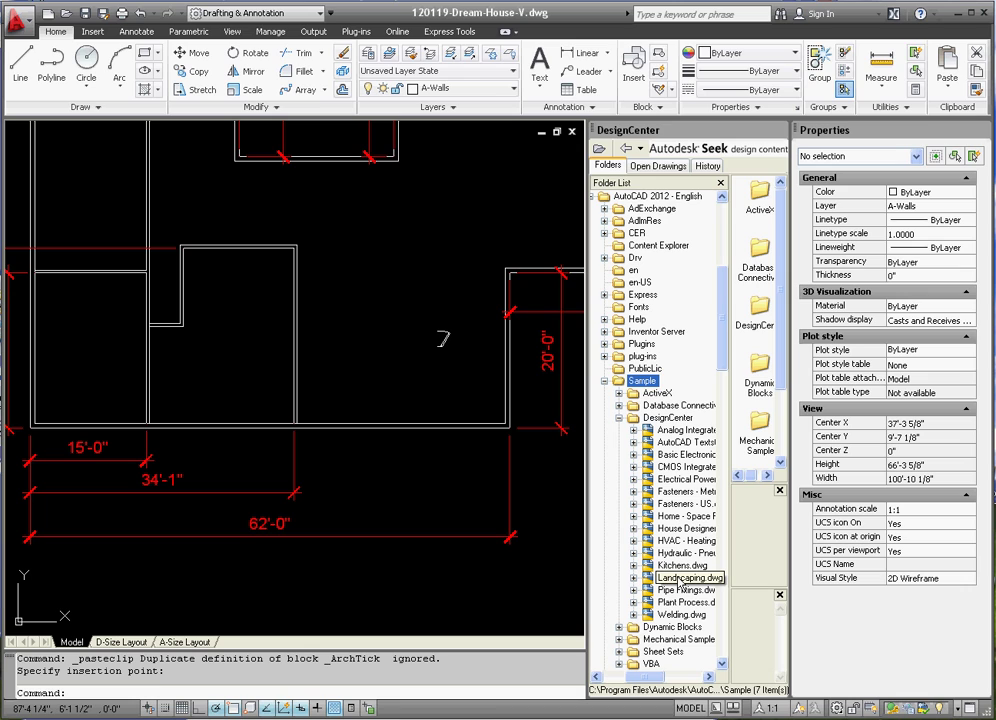
click(633, 517)
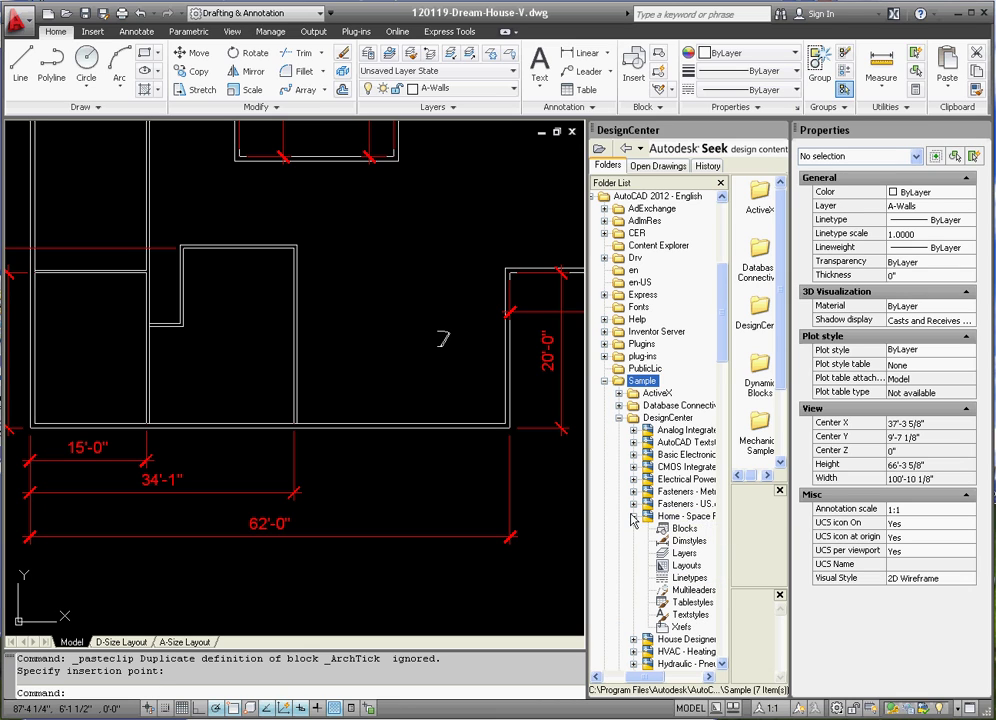
click(683, 528)
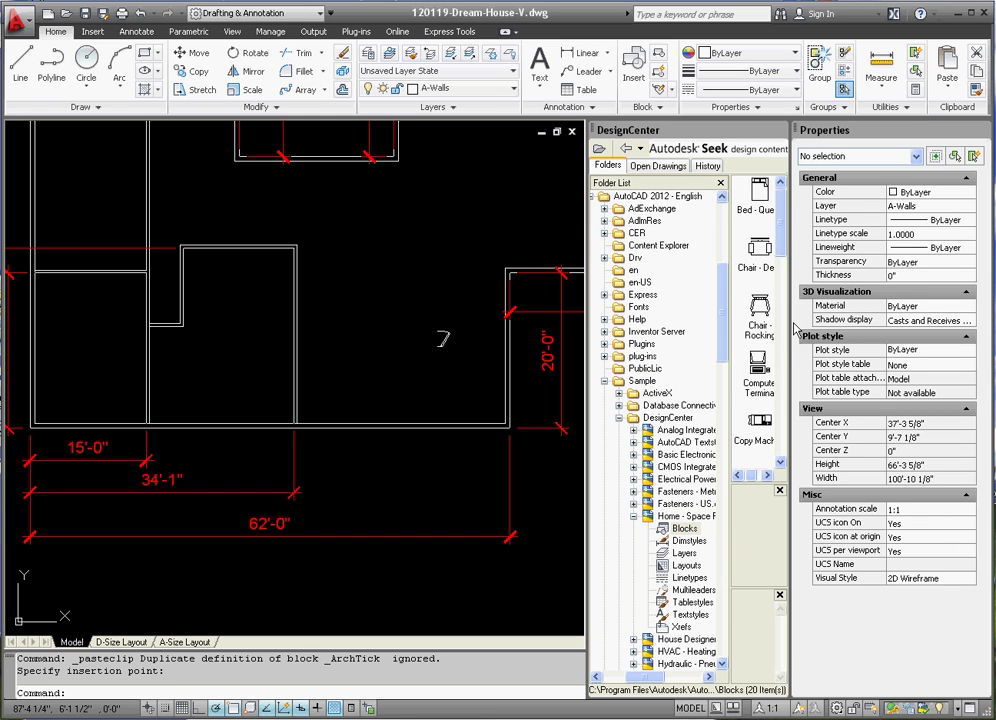
Step: Narrow the Properties palette and widen DesignCenter to show furniture blocks in two columns
drag(793, 330, 883, 330)
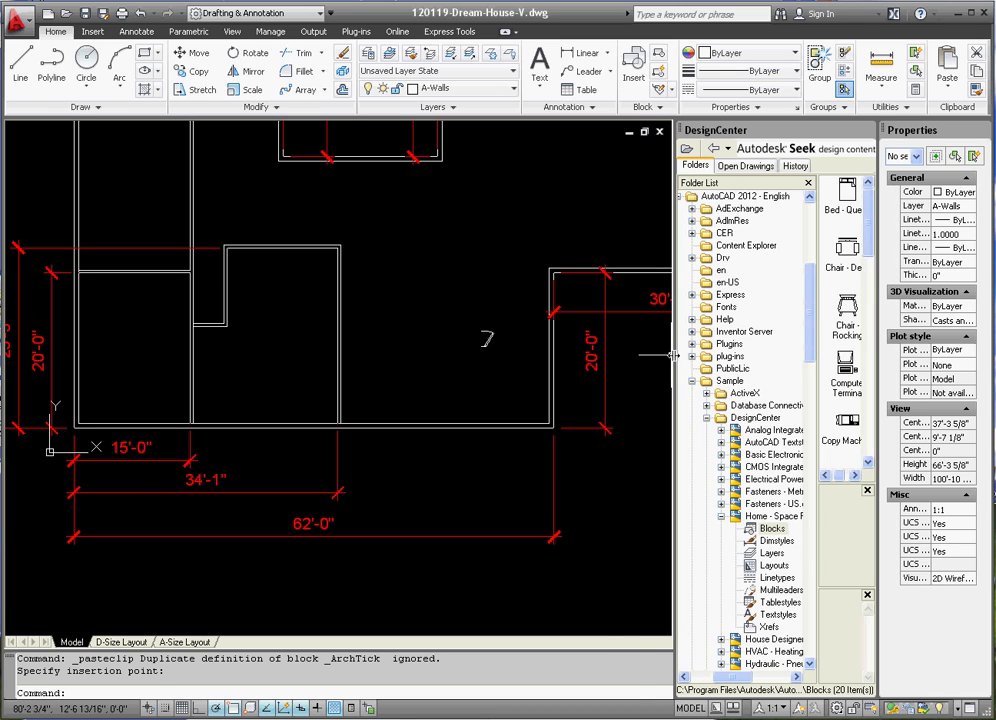
drag(673, 355, 577, 355)
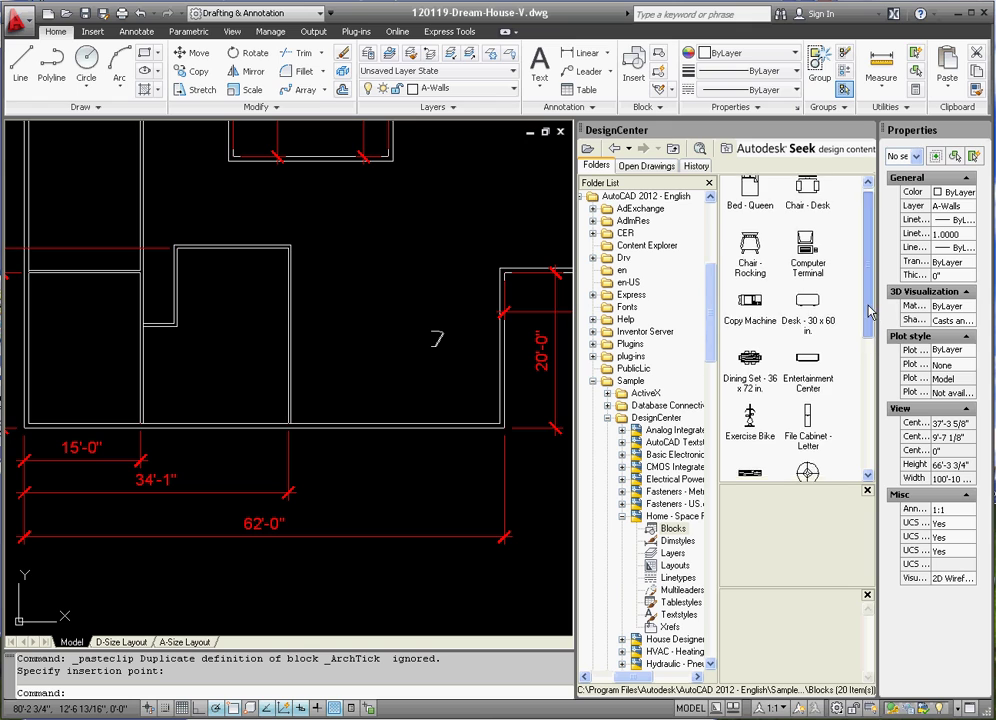
scroll(866, 305, down, 4)
scroll(852, 265, up, 4)
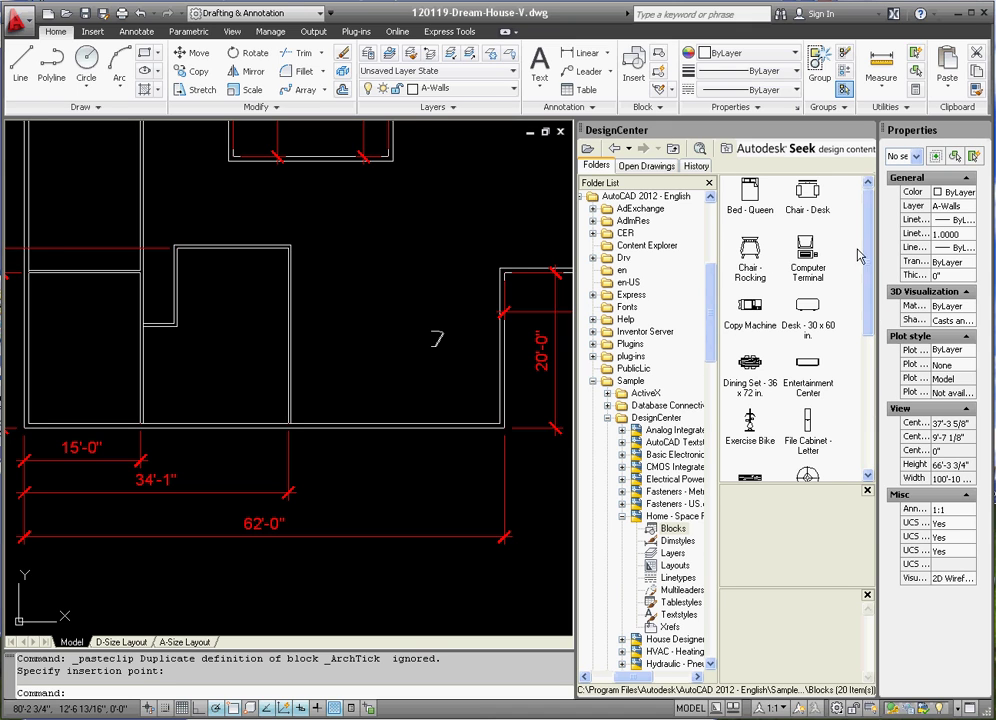
drag(868, 262, 849, 217)
Step: Drag the Bed - Queen block into the room and rotate it 180°
mouse_move(750, 193)
mouse_down()
mouse_move(231, 296)
mouse_move(213, 264)
mouse_move(203, 316)
mouse_up()
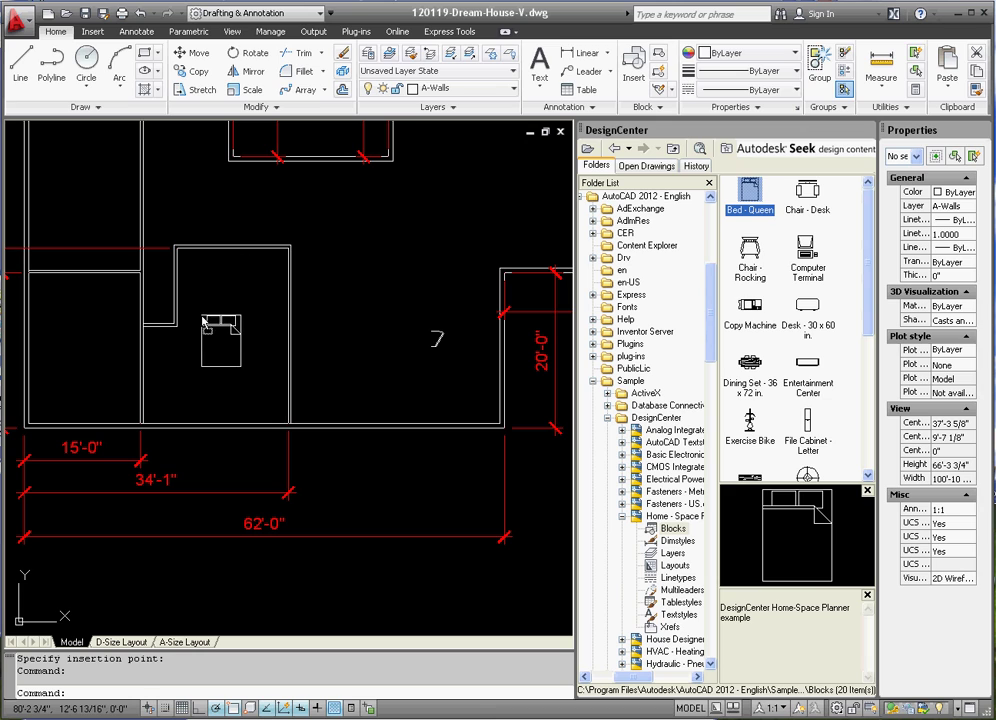
click(228, 335)
click(228, 335)
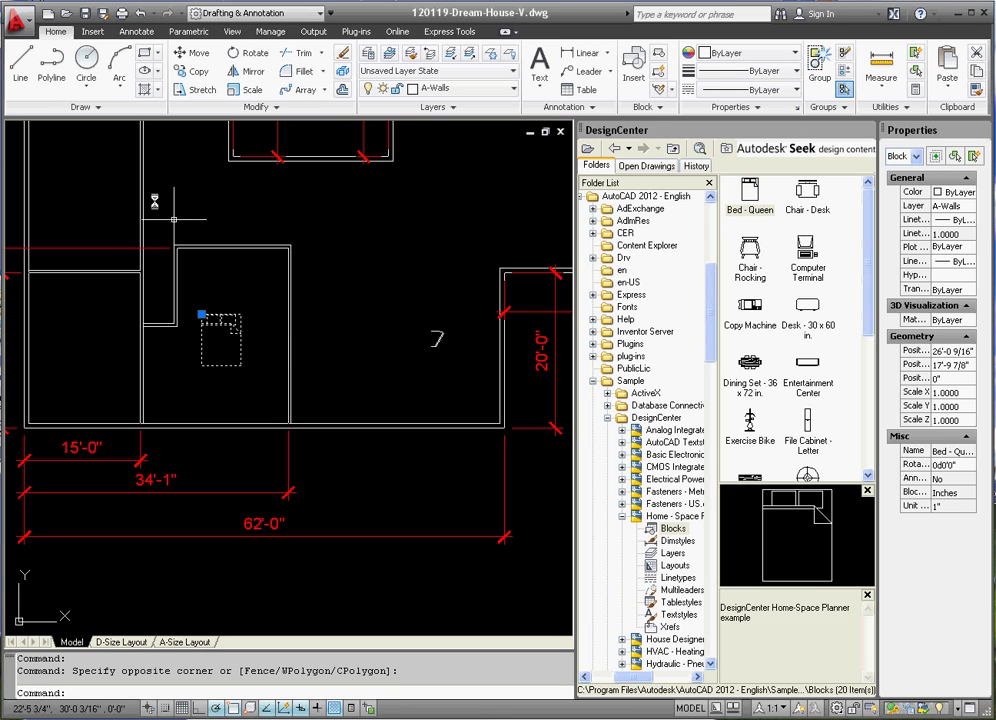
click(228, 57)
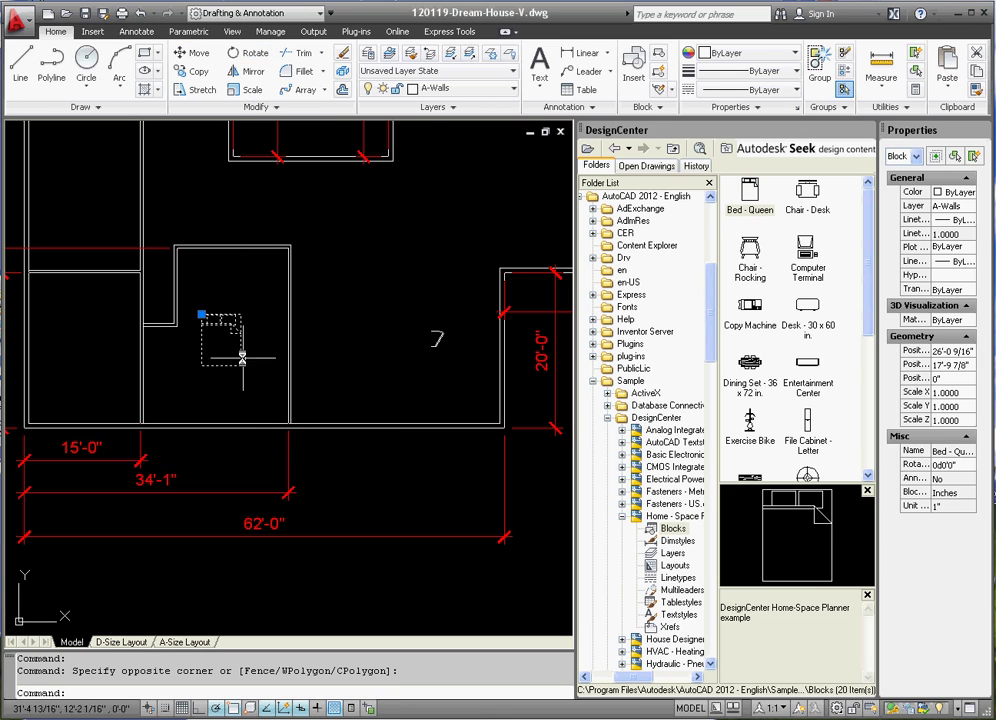
click(238, 362)
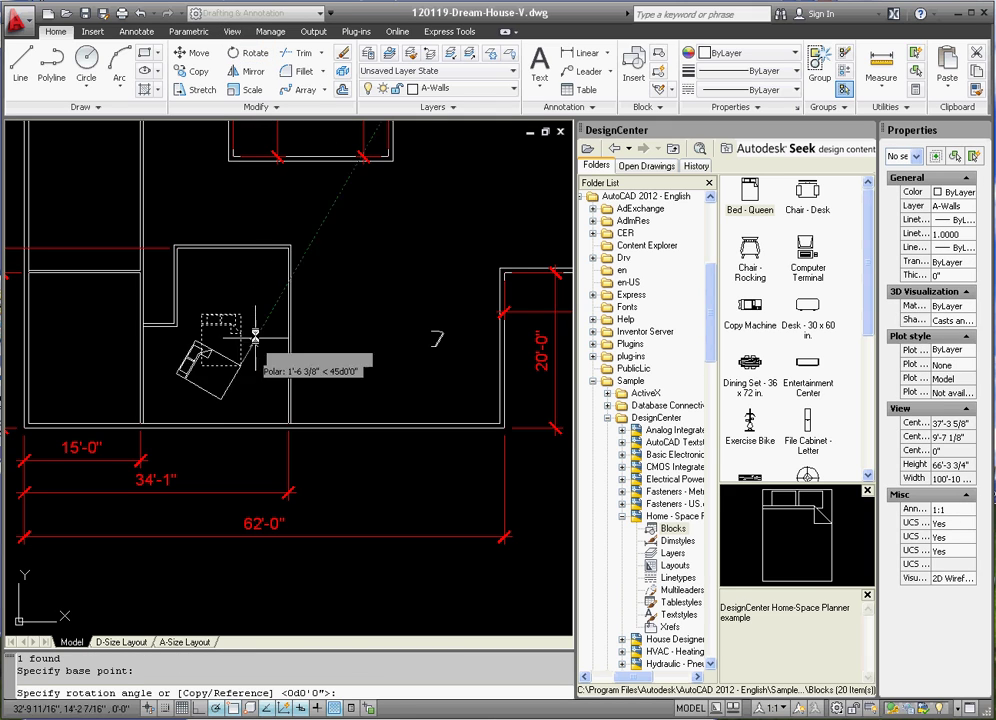
click(156, 360)
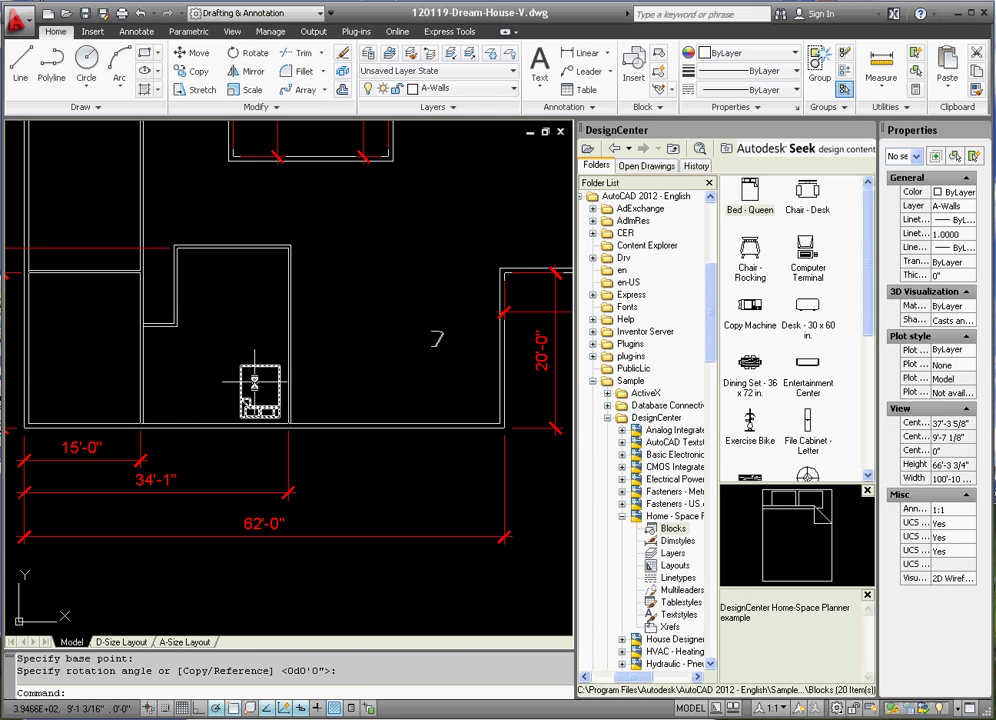
Step: Move the rotated bed with its base grip so it rests against the bottom wall
click(238, 362)
click(336, 430)
click(279, 416)
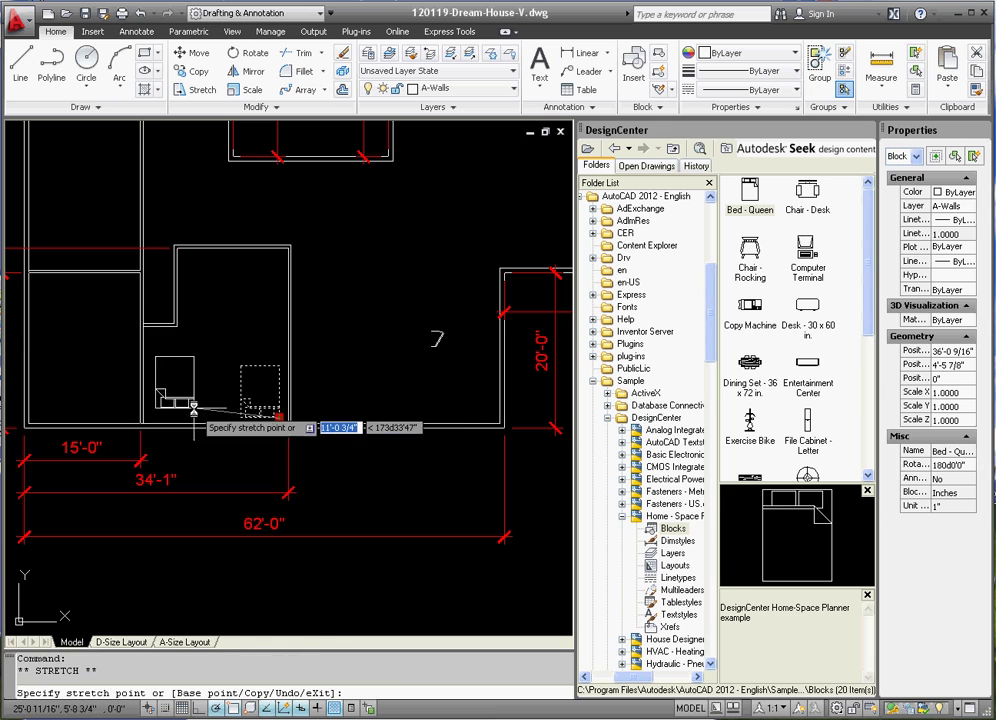
scroll(238, 407, up, 6)
scroll(373, 335, down, 3)
click(411, 362)
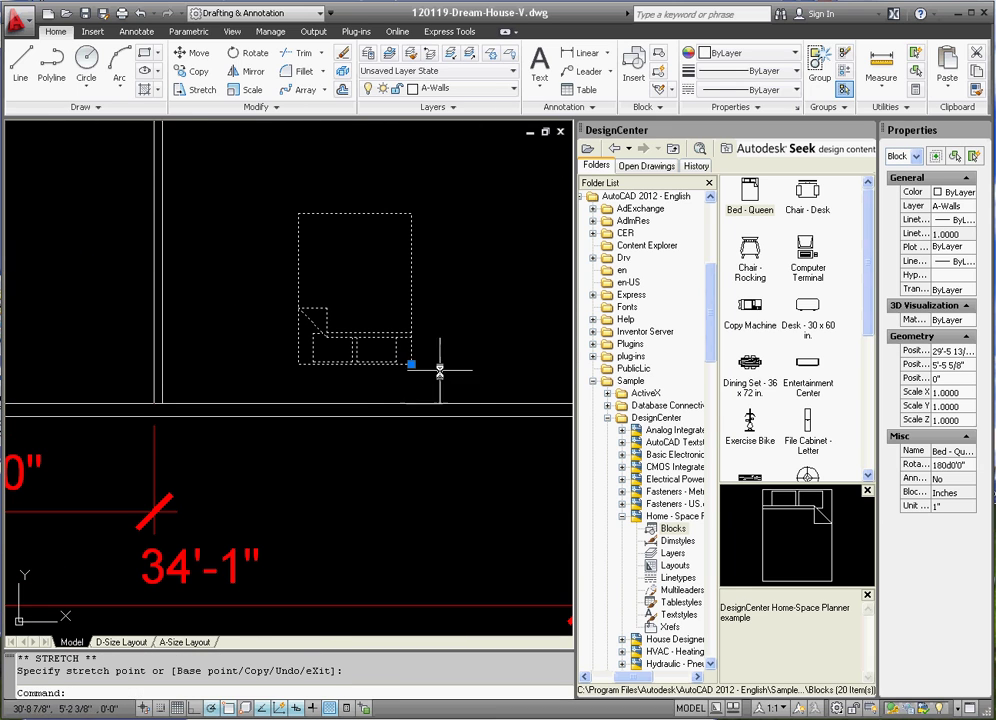
click(416, 362)
click(401, 365)
click(411, 364)
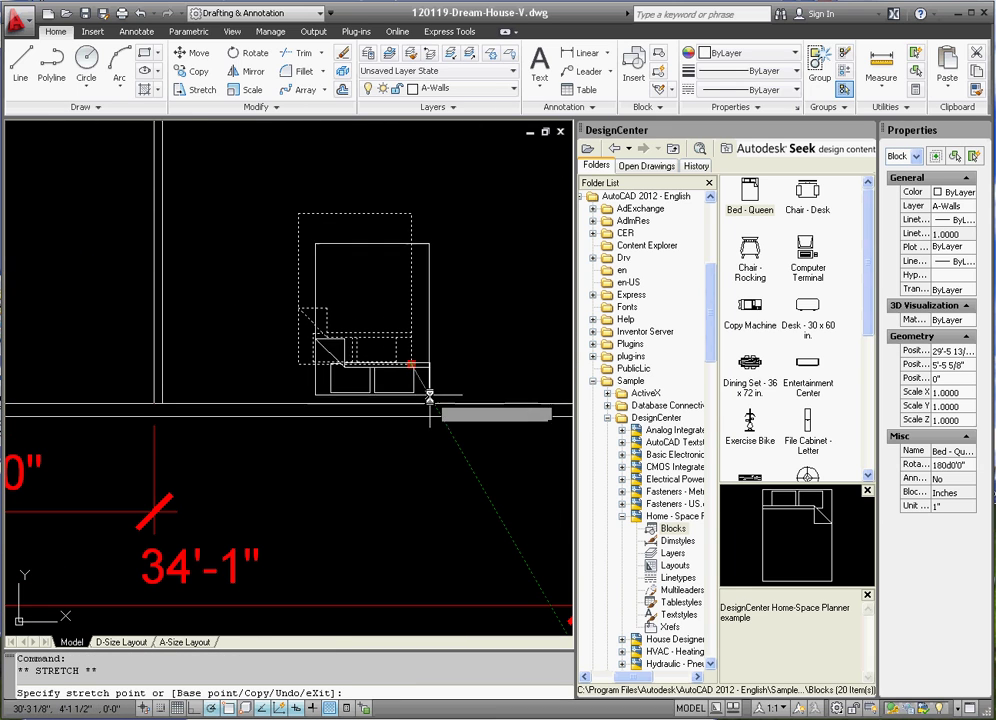
click(433, 403)
scroll(290, 300, down, 1)
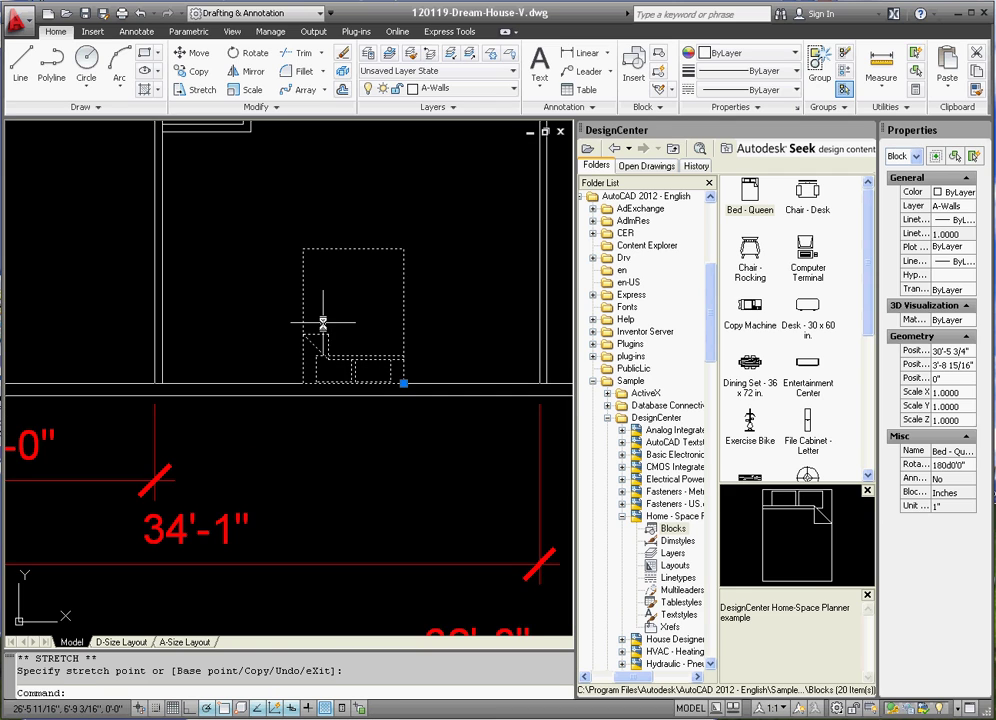
key(Escape)
key(Escape)
Step: Zoom around the bedroom and select its bottom wall line
scroll(330, 340, down, 3)
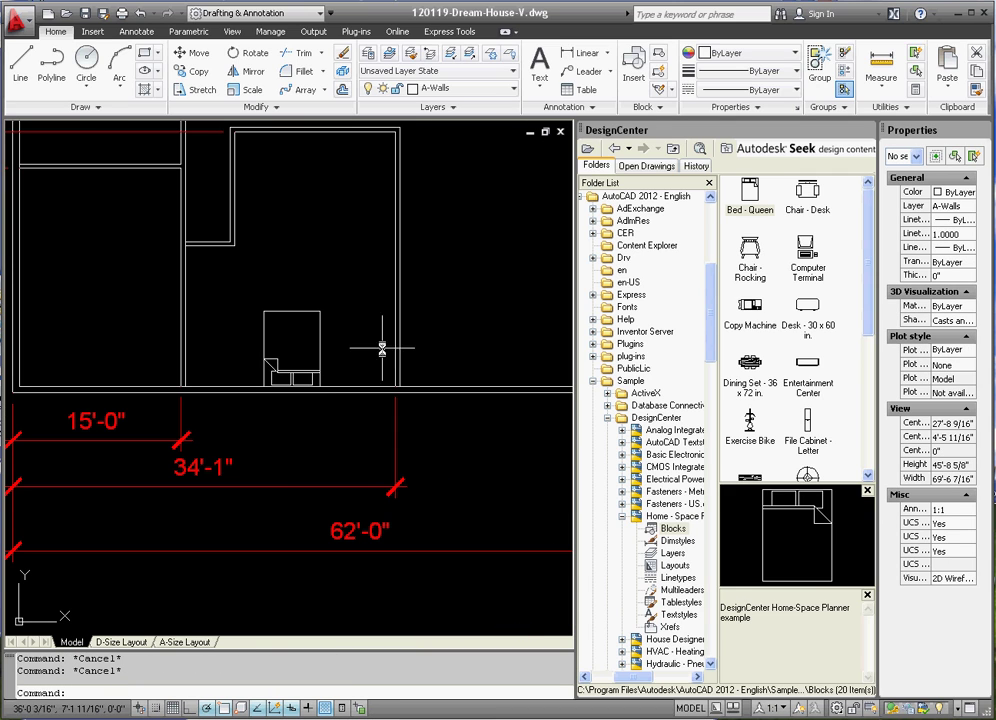
scroll(256, 350, down, 2)
scroll(260, 337, up, 1)
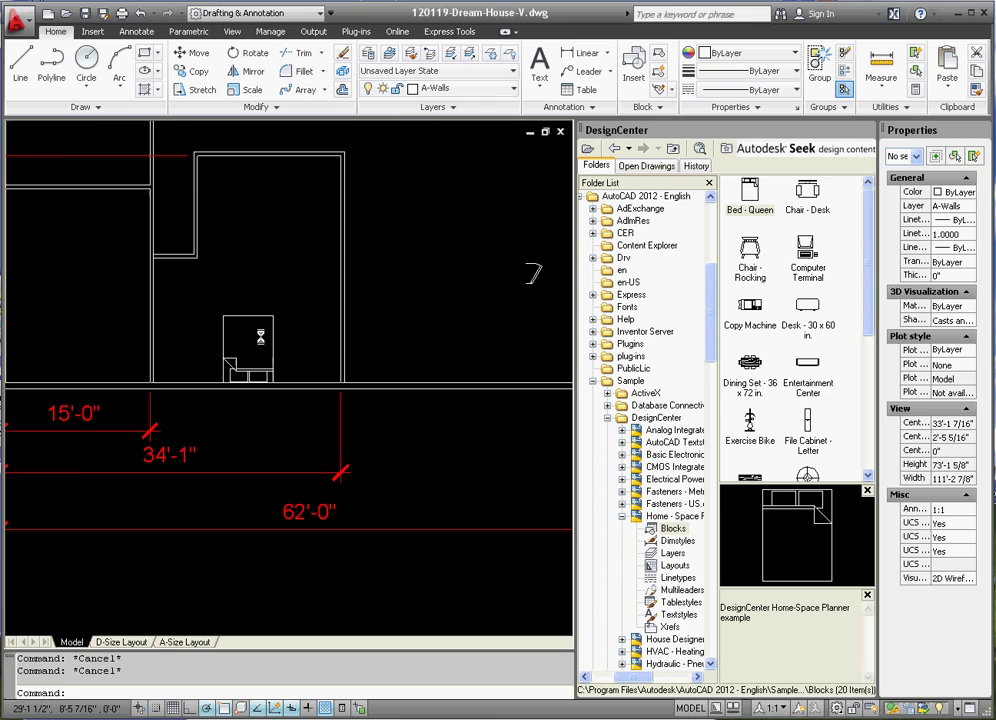
scroll(250, 320, down, 1)
scroll(270, 335, up, 1)
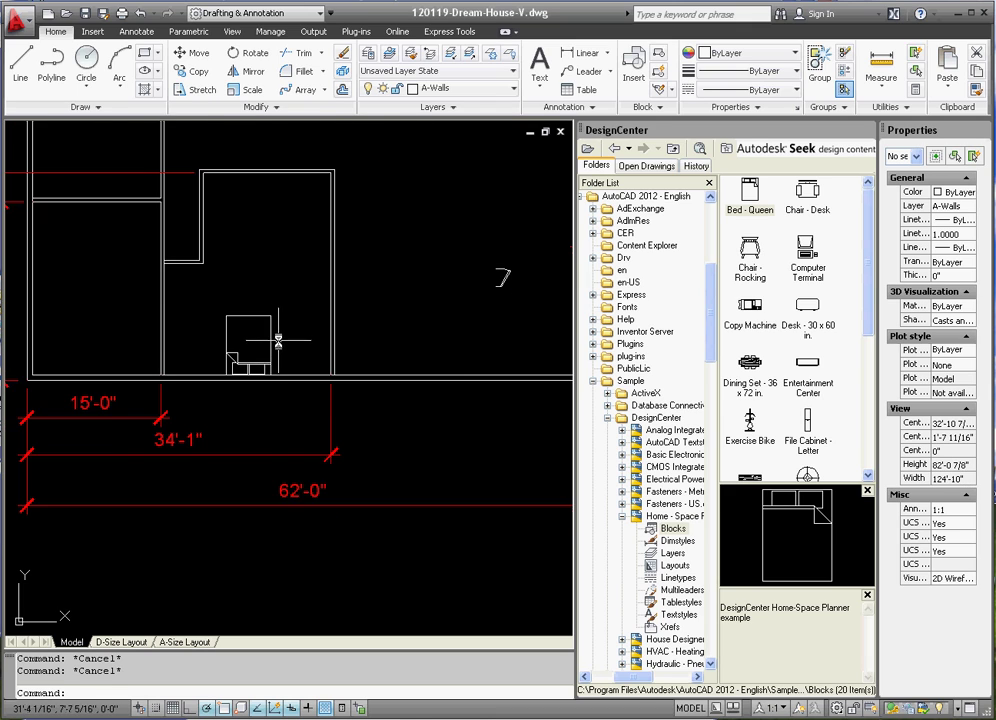
scroll(278, 342, down, 2)
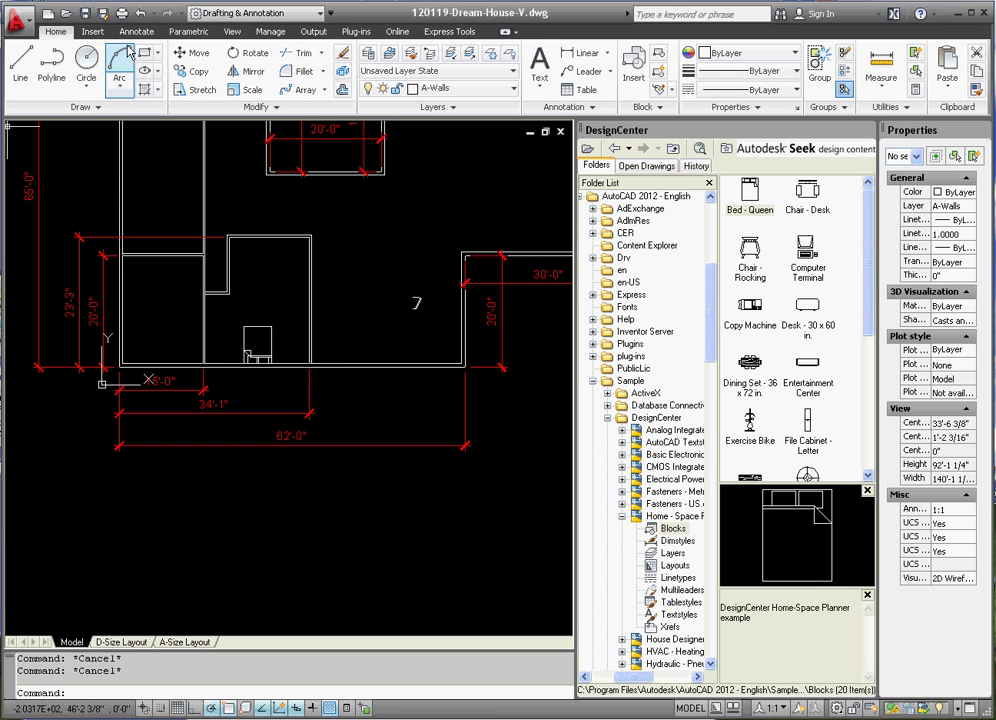
scroll(272, 355, up, 3)
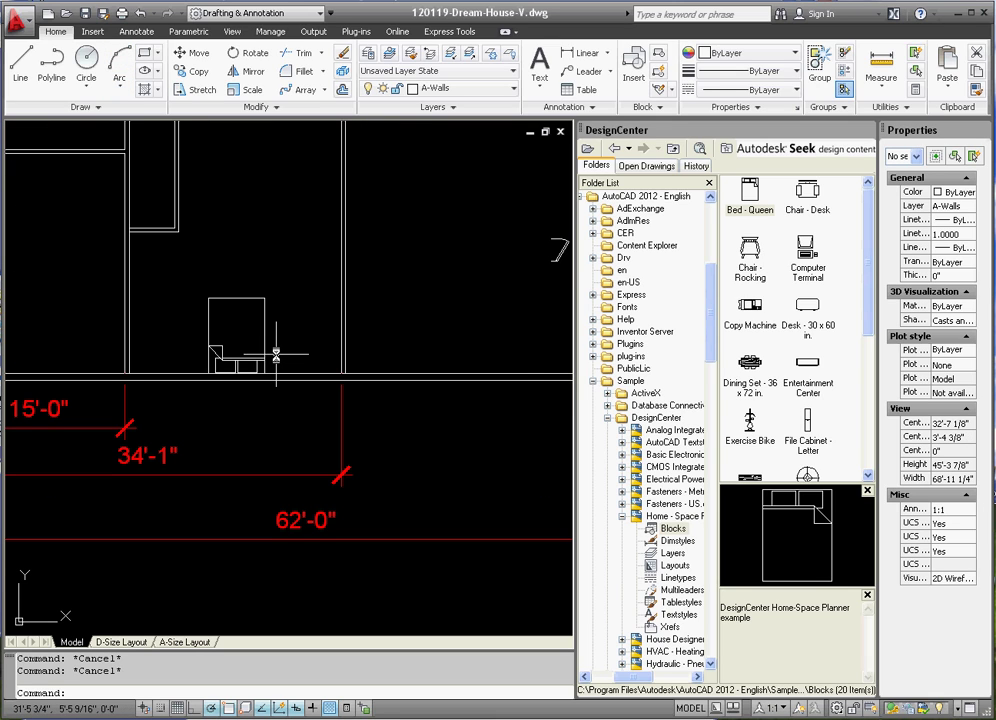
click(275, 378)
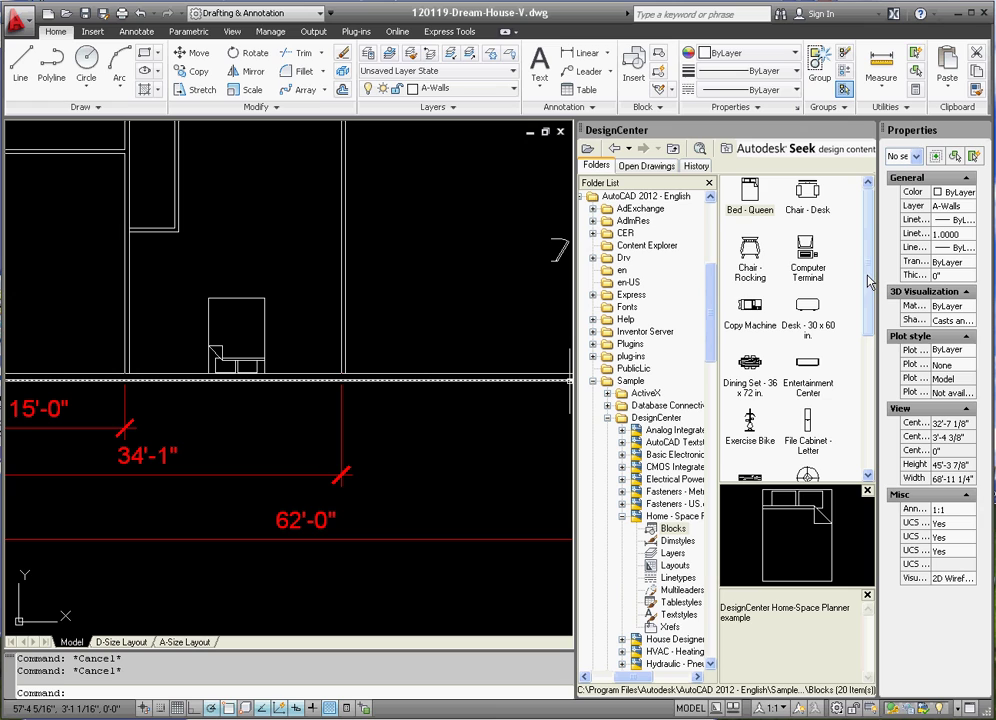
Step: Bring the Chair - Rocking block into the bedroom and rotate it to 330°
click(750, 195)
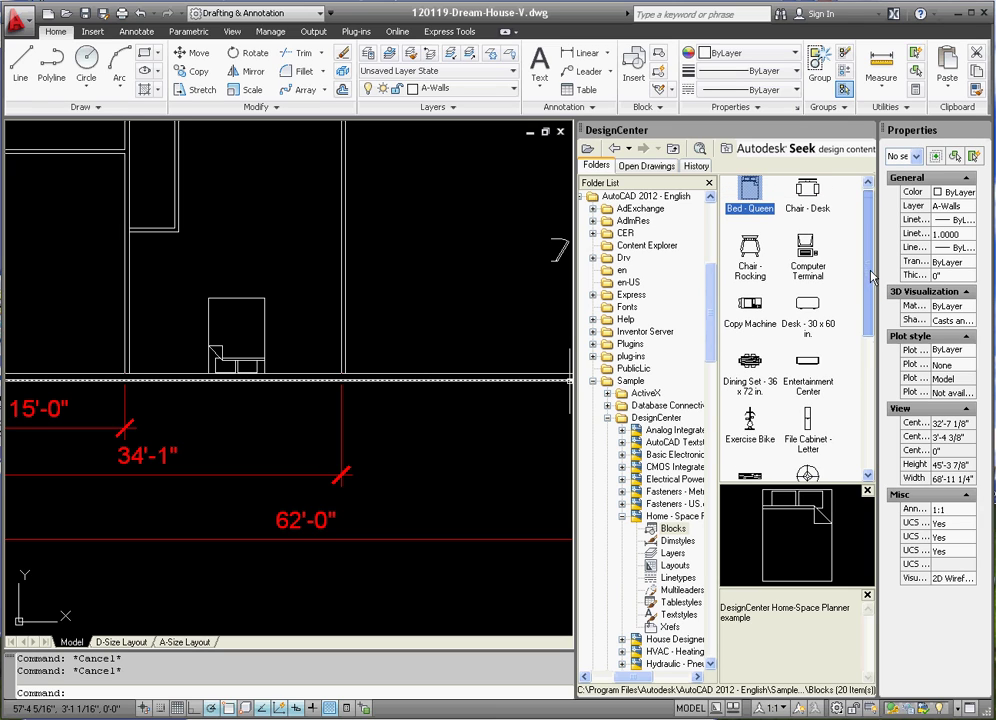
mouse_move(758, 258)
mouse_down()
mouse_move(289, 160)
mouse_move(287, 200)
mouse_up()
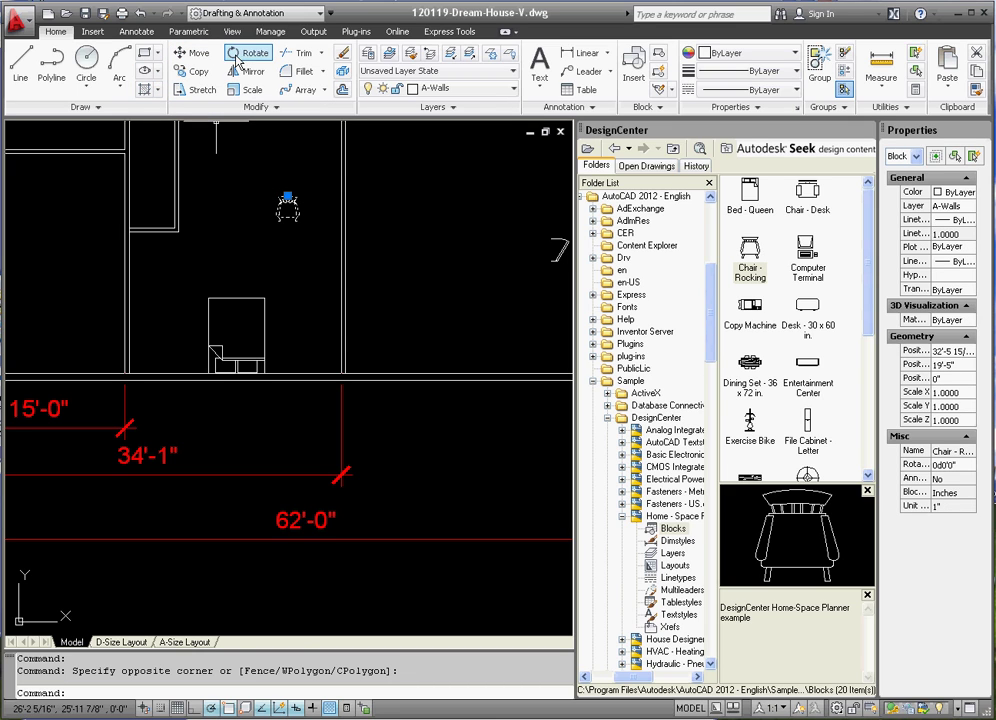
click(190, 52)
click(287, 200)
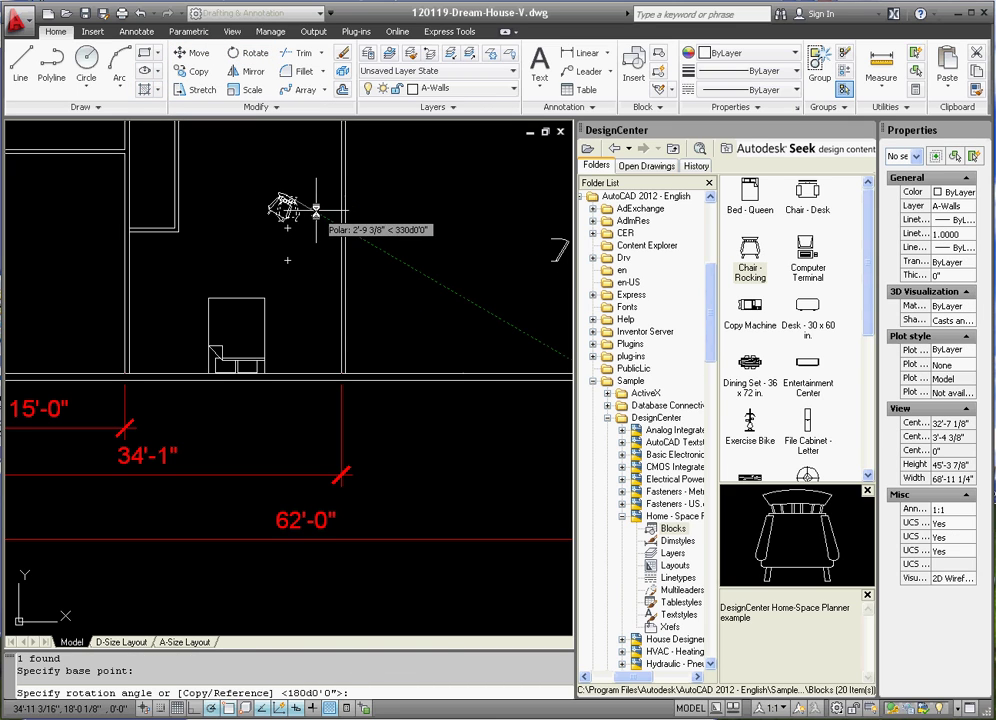
click(315, 214)
key(Escape)
Step: Select the rocking chair by its insertion grip, then cancel and deselect it
click(315, 214)
click(285, 200)
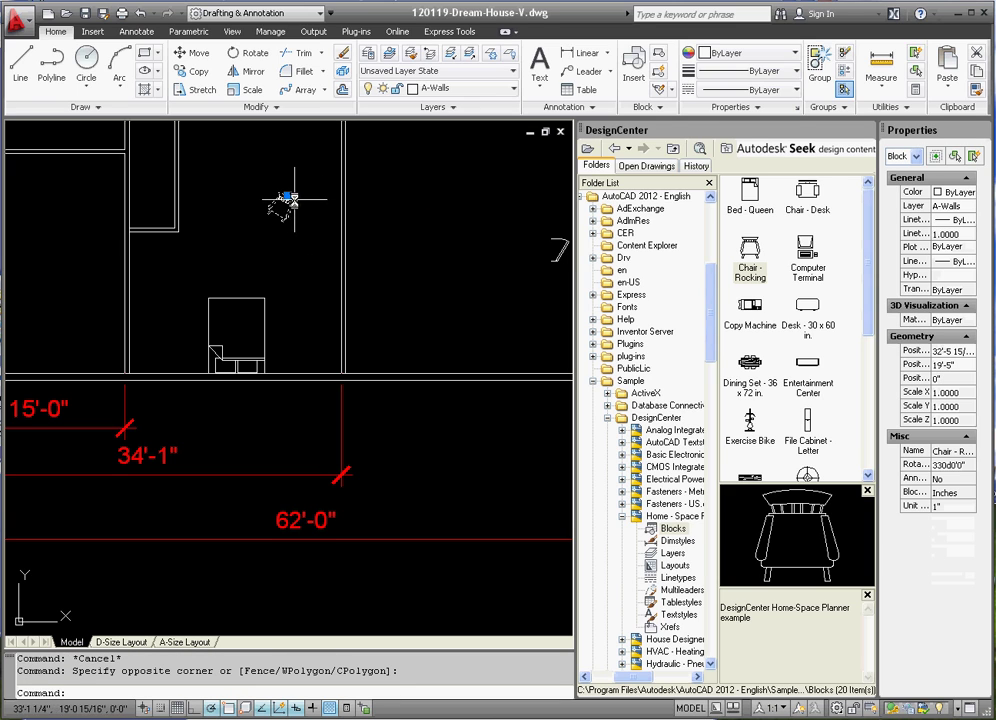
click(287, 197)
key(Escape)
key(Escape)
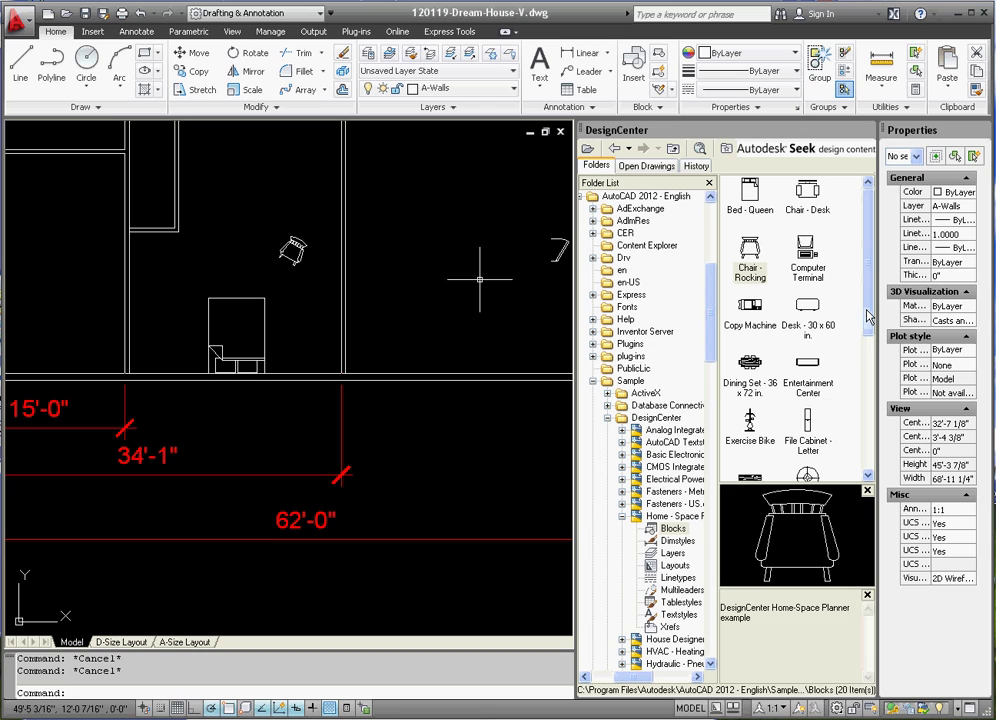
Step: Place the Desk - 30 x 60 in. block into the bedroom
click(808, 312)
mouse_move(251, 270)
mouse_down()
mouse_move(167, 282)
mouse_move(176, 288)
mouse_up()
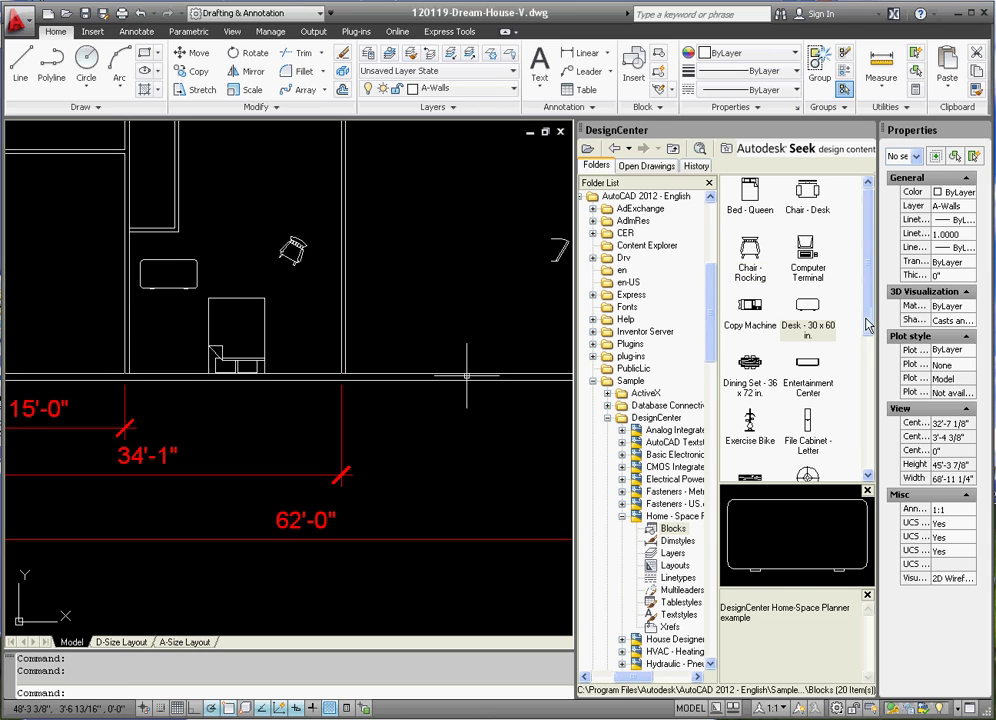
scroll(868, 433, down, 5)
Step: Expand House Designer.dwg in DesignCenter and show its Blocks
drag(868, 433, 868, 458)
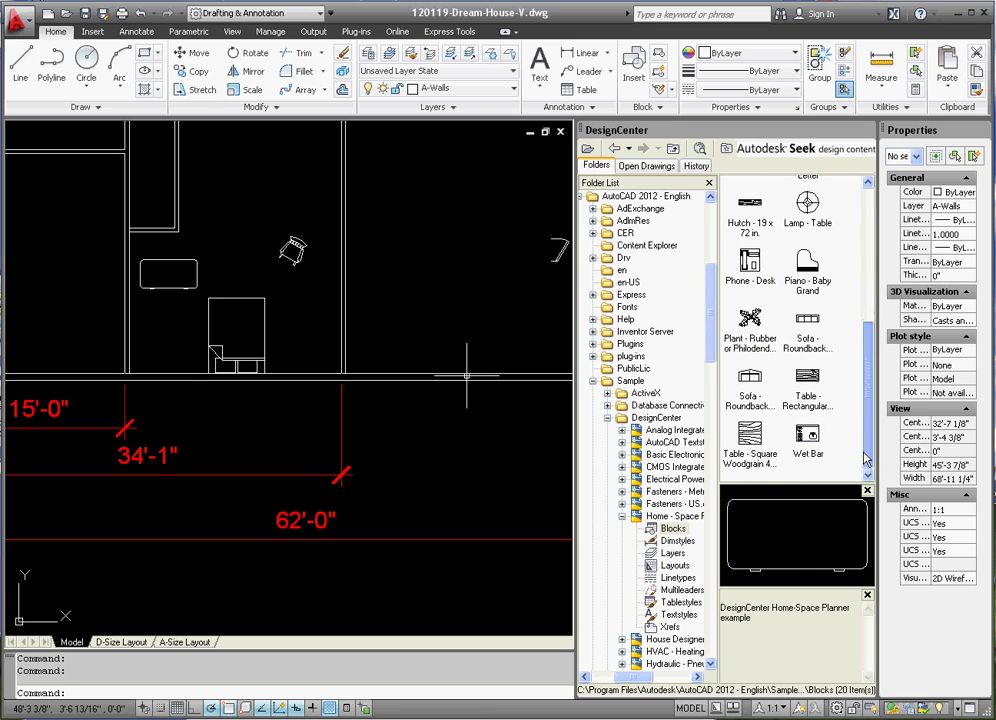
scroll(866, 470, up, 5)
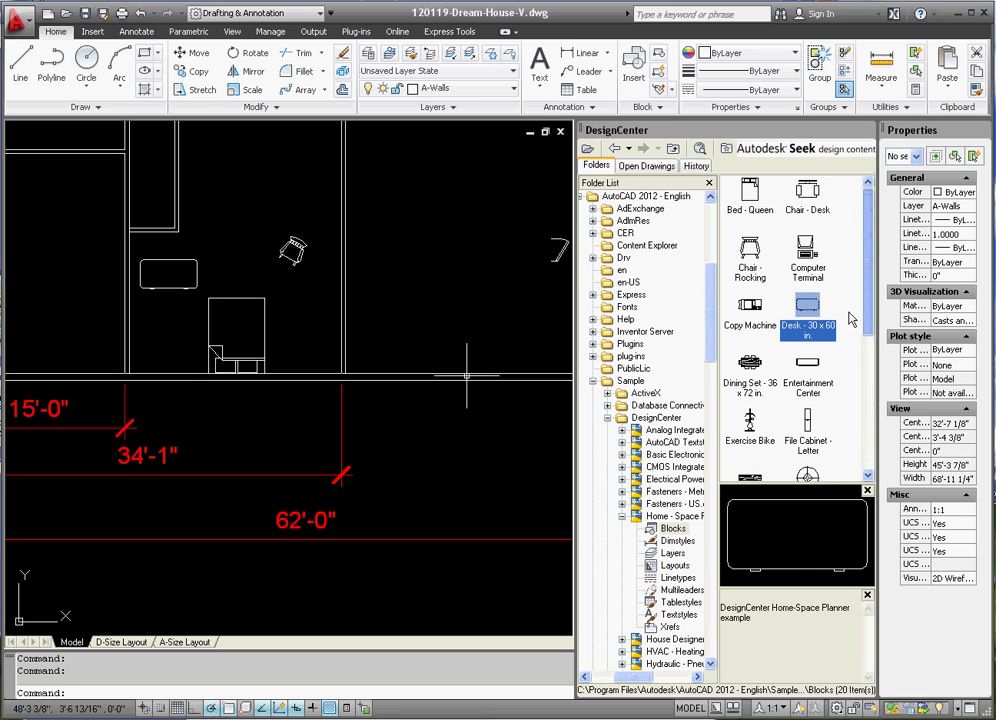
click(622, 640)
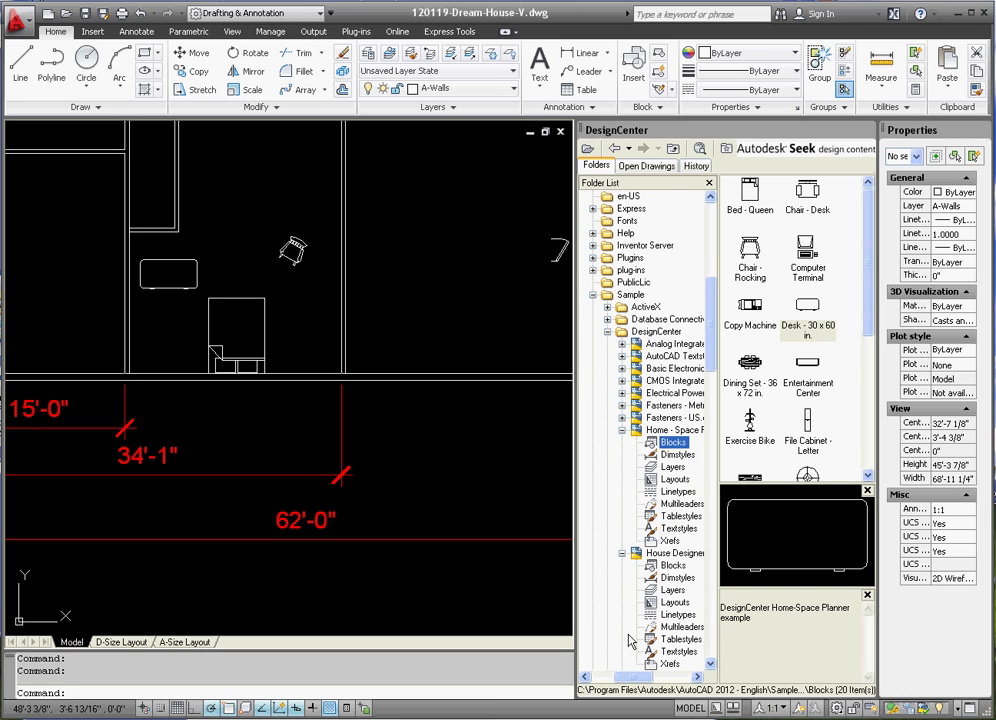
click(674, 566)
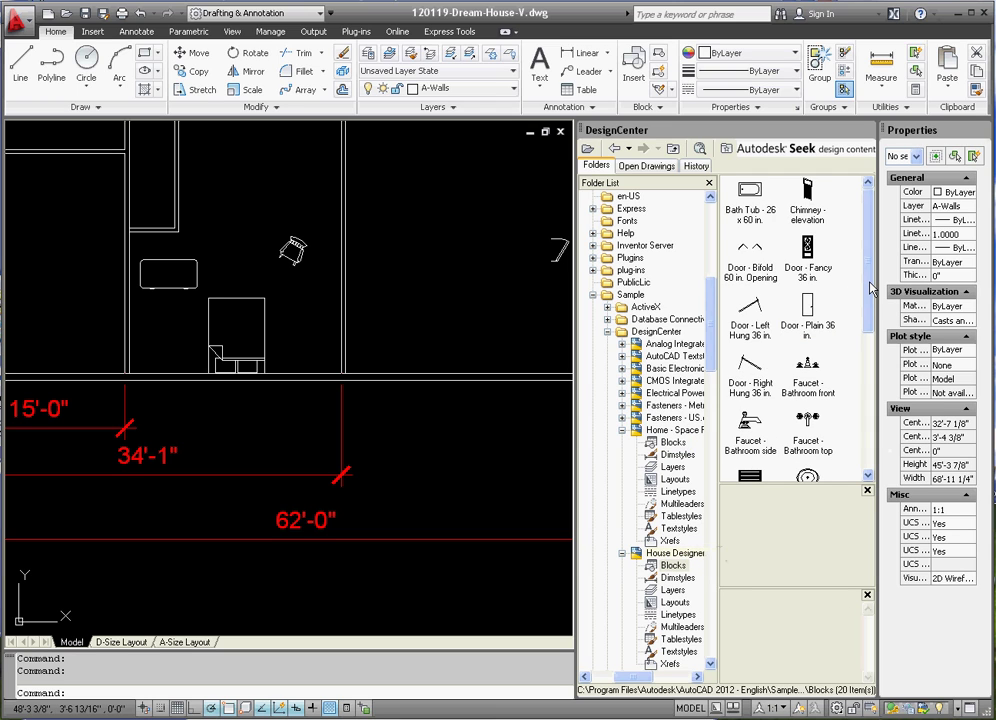
mouse_move(870, 289)
mouse_down()
mouse_move(870, 443)
mouse_move(866, 265)
mouse_up()
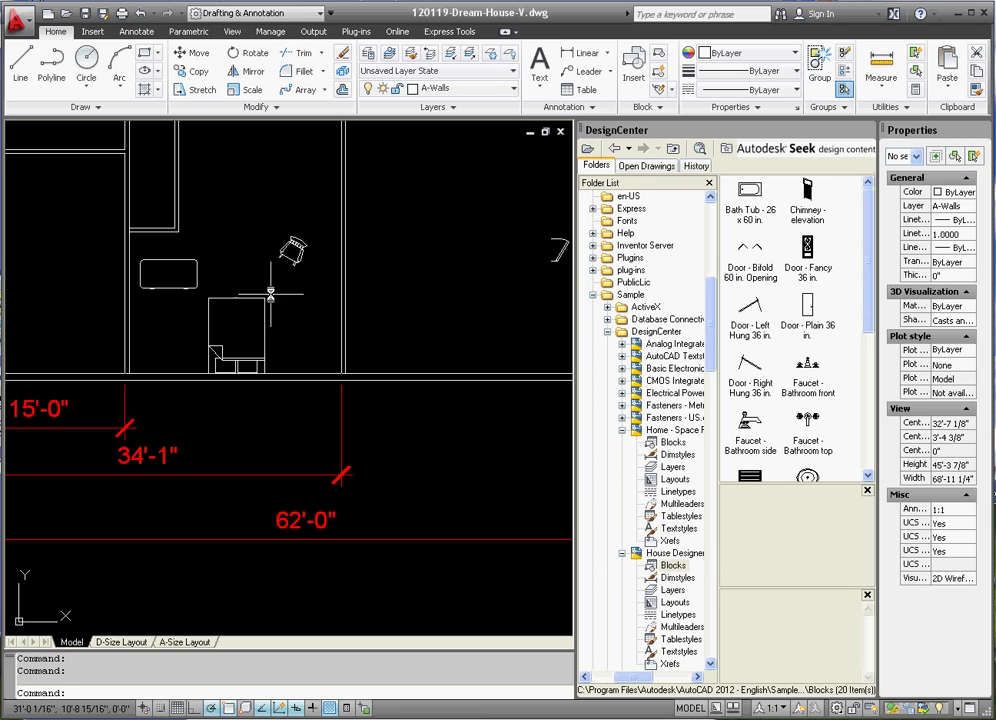
Step: Select the desk and rotate it 90°
click(178, 290)
click(167, 273)
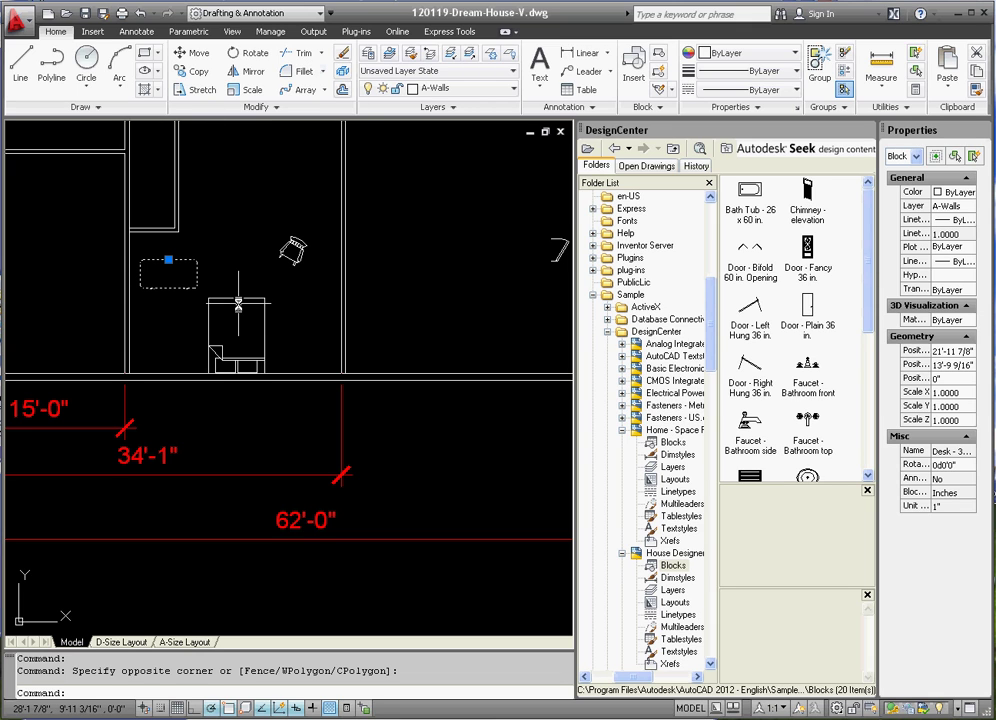
key(Escape)
key(Escape)
key(Escape)
scroll(237, 300, down, 3)
scroll(200, 300, up, 4)
click(305, 290)
click(120, 220)
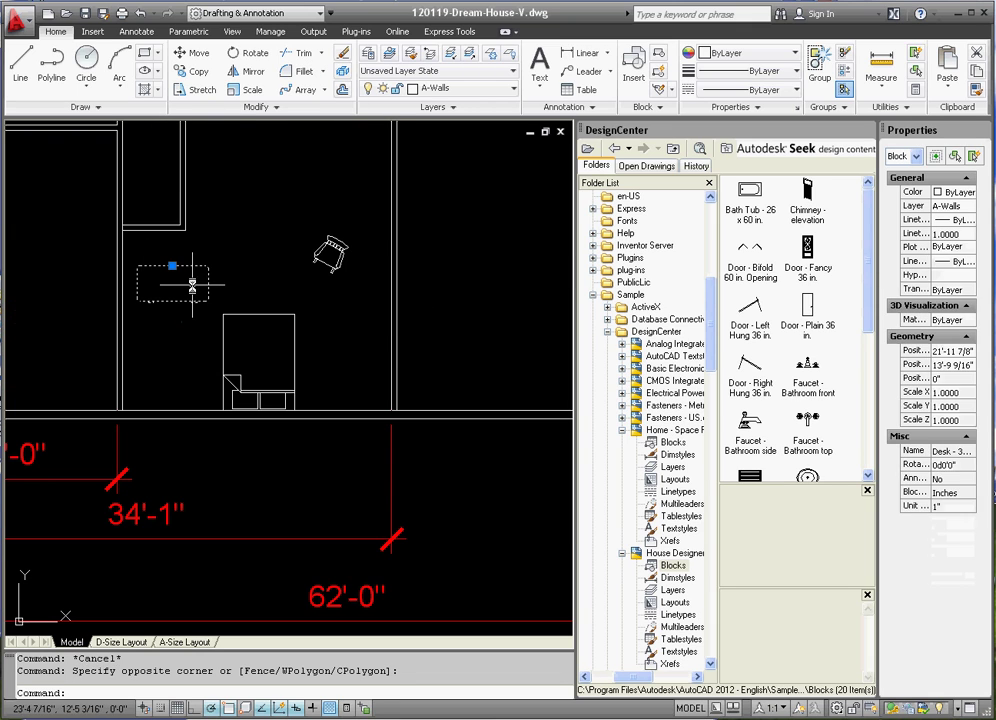
click(250, 52)
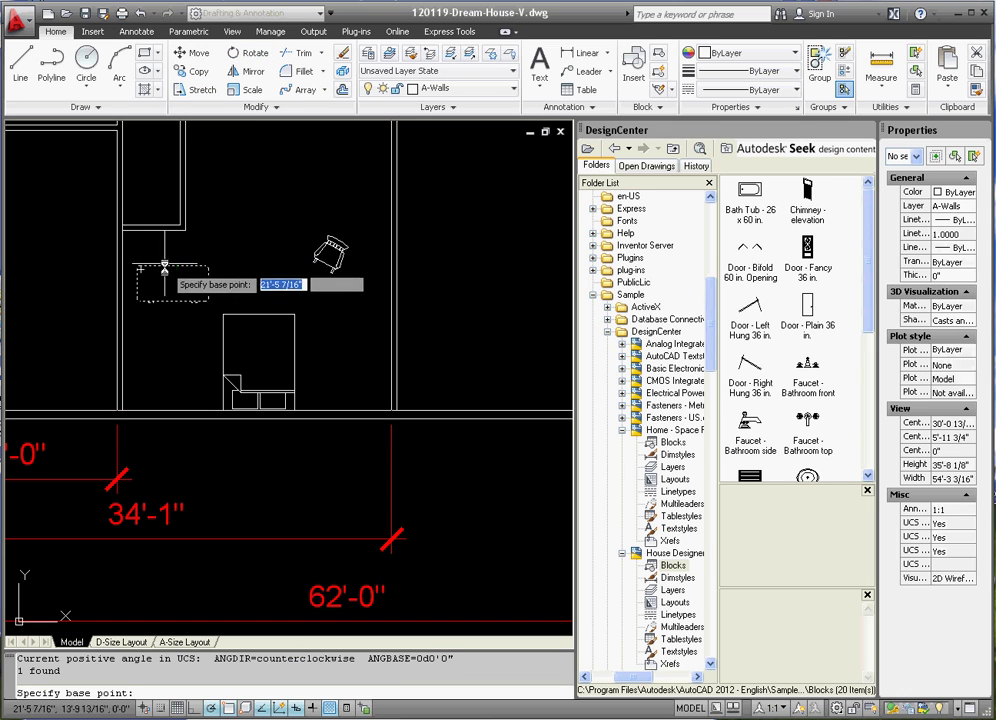
click(176, 262)
click(129, 161)
Step: Move the rotated desk by its insertion grip against the bedroom's left wall
drag(198, 222, 140, 250)
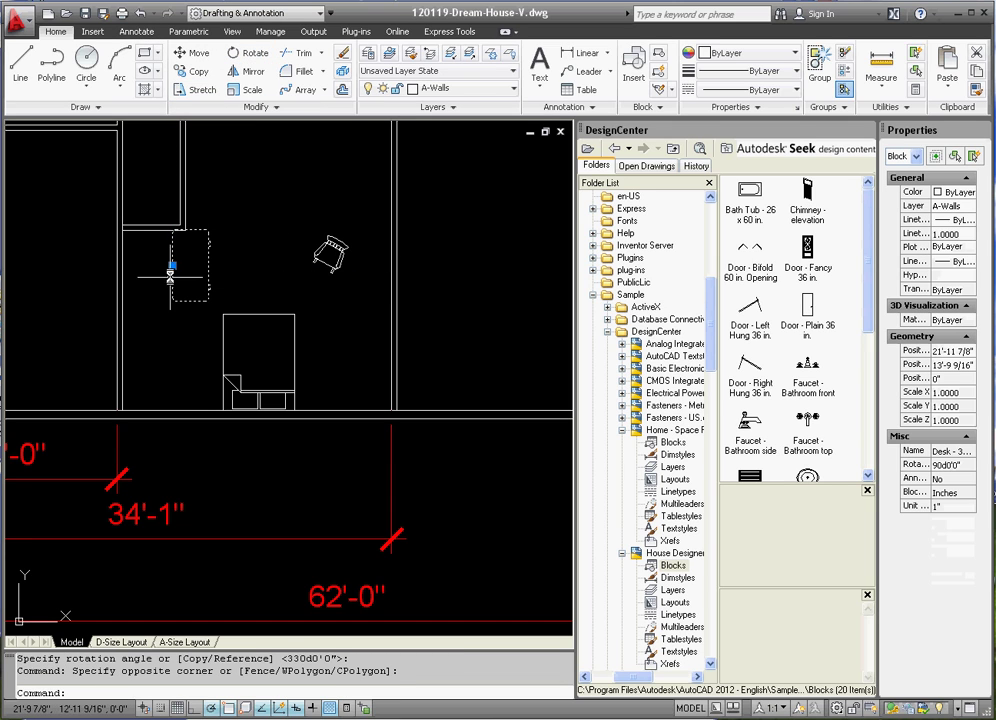
click(171, 266)
click(118, 260)
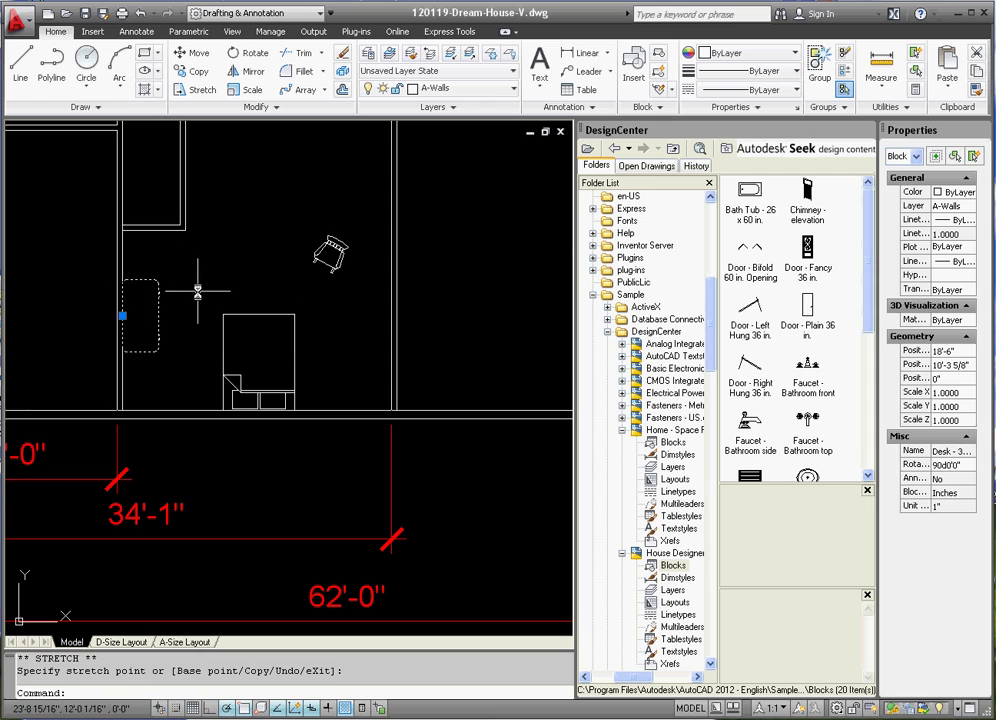
scroll(240, 257, down, 2)
Step: Stretch the bedroom's right walls 6' to the left, making the dimension 28'-1"
key(Escape)
key(Escape)
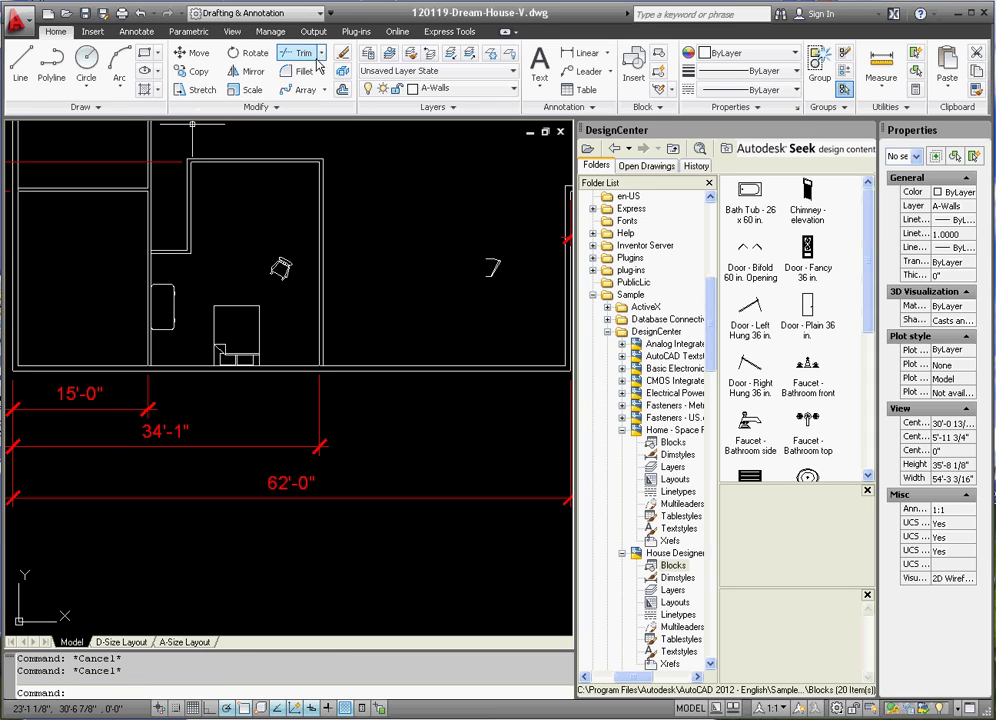
click(199, 89)
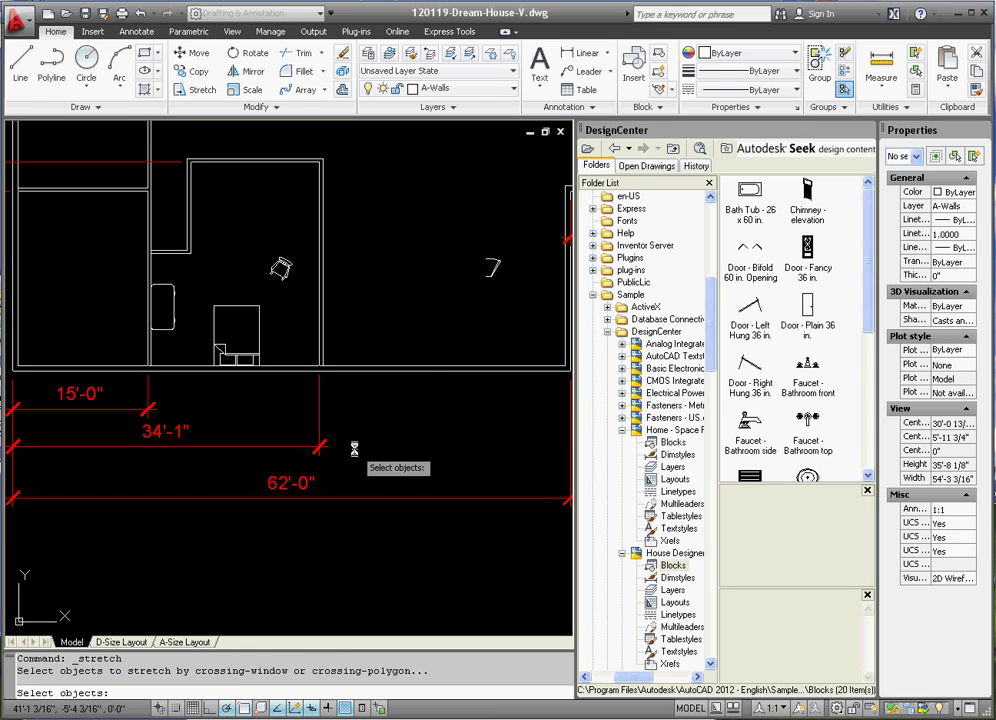
click(349, 456)
click(300, 177)
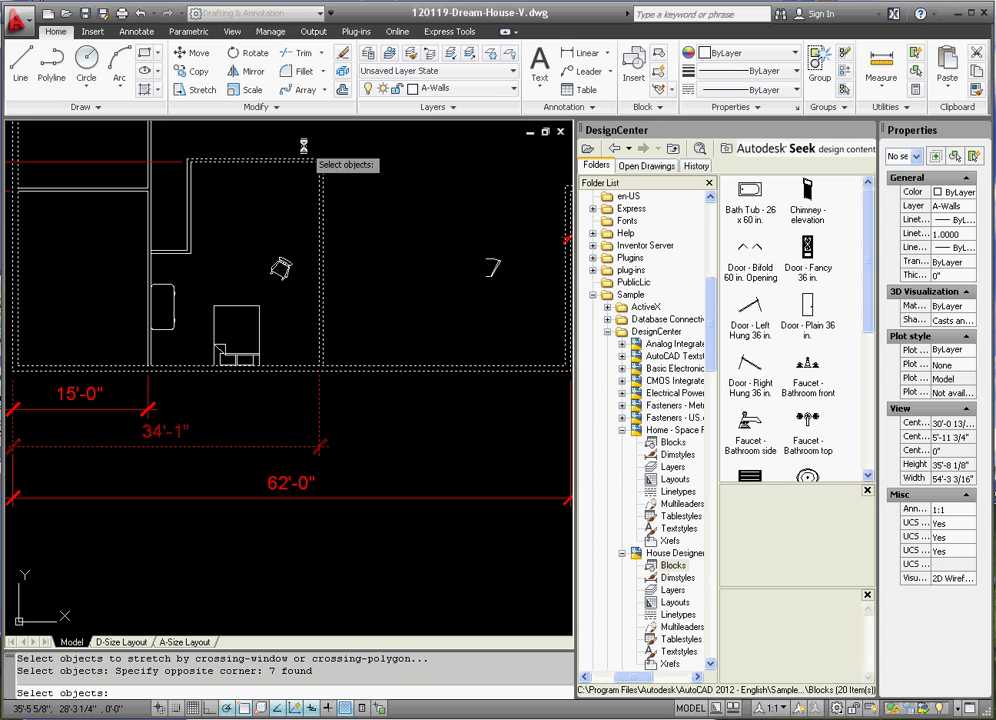
key(Return)
click(457, 202)
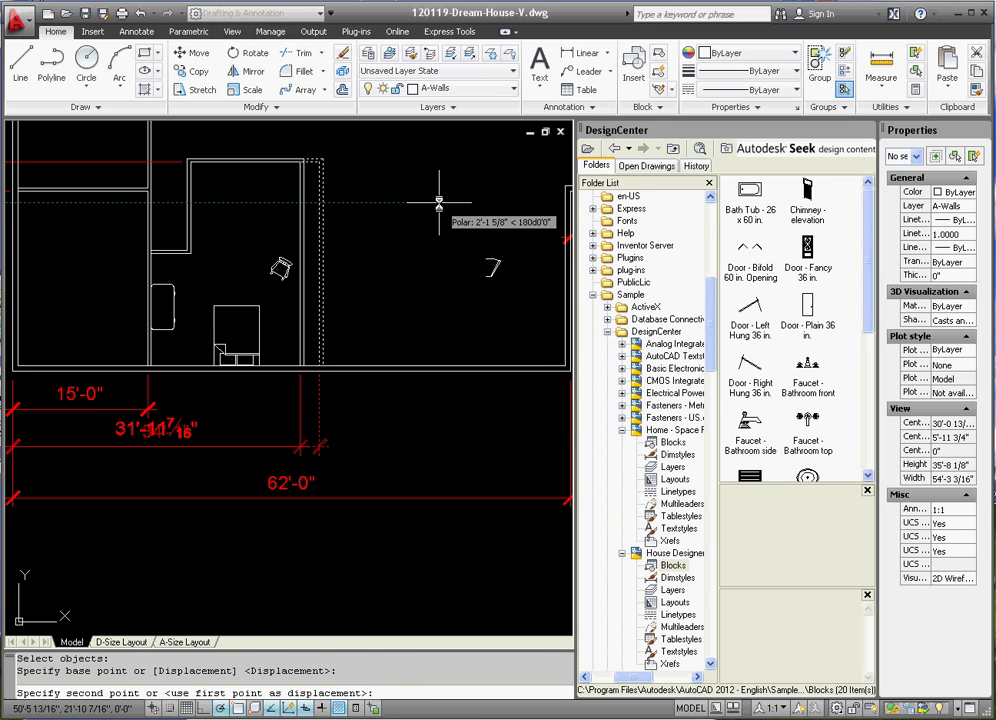
text(6')
key(Return)
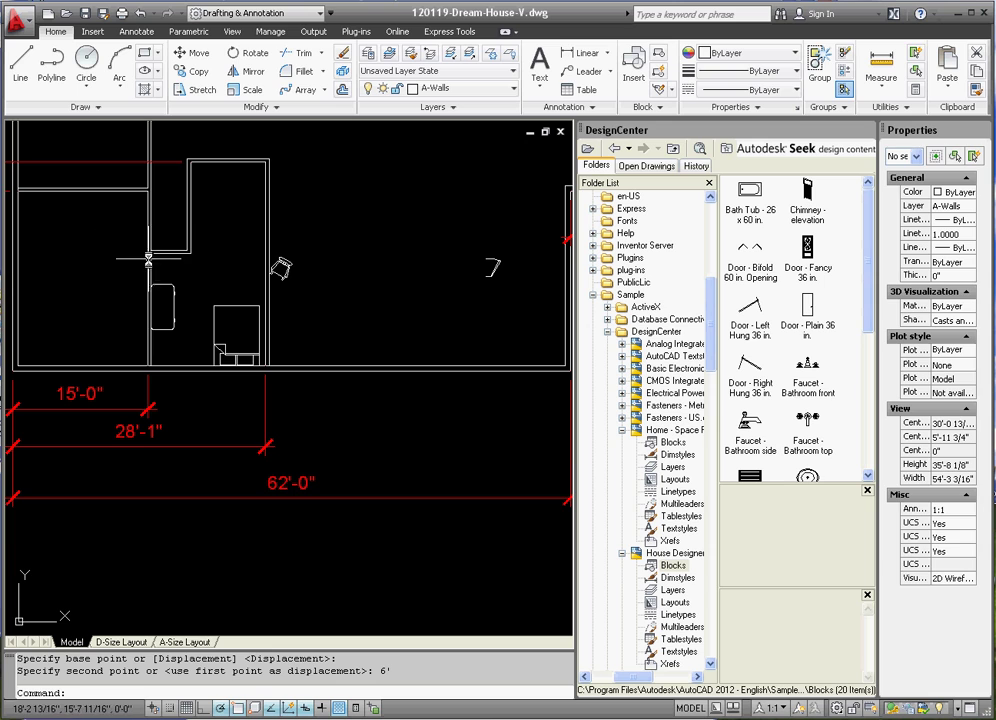
click(284, 265)
click(284, 265)
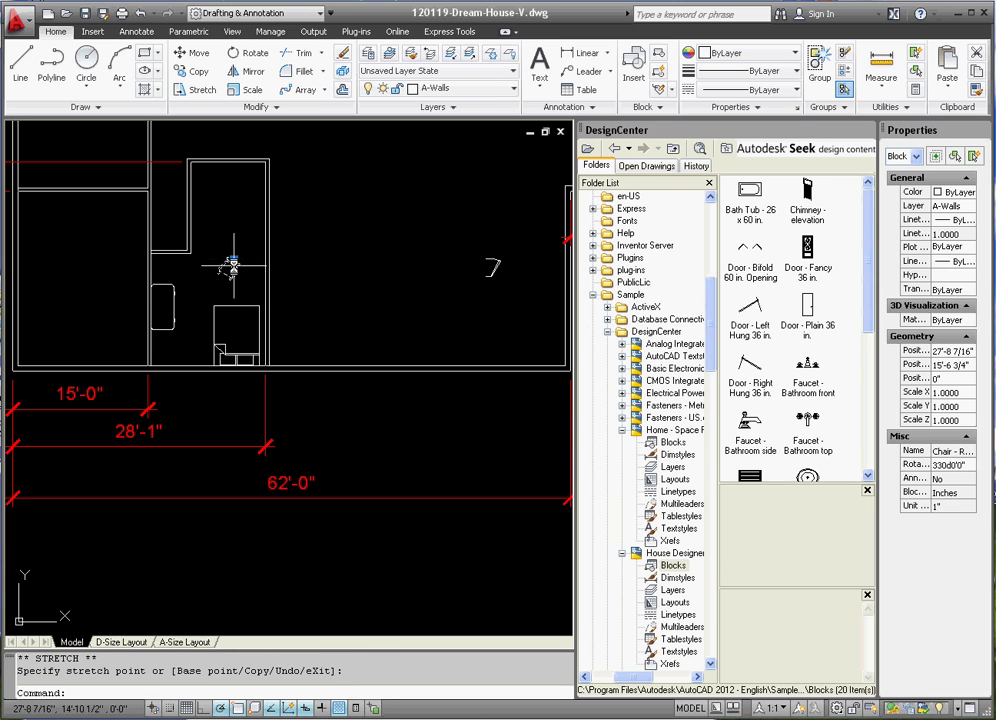
key(Escape)
key(Escape)
Step: Stretch the bedroom's top wall 4' downward
key(Return)
click(312, 175)
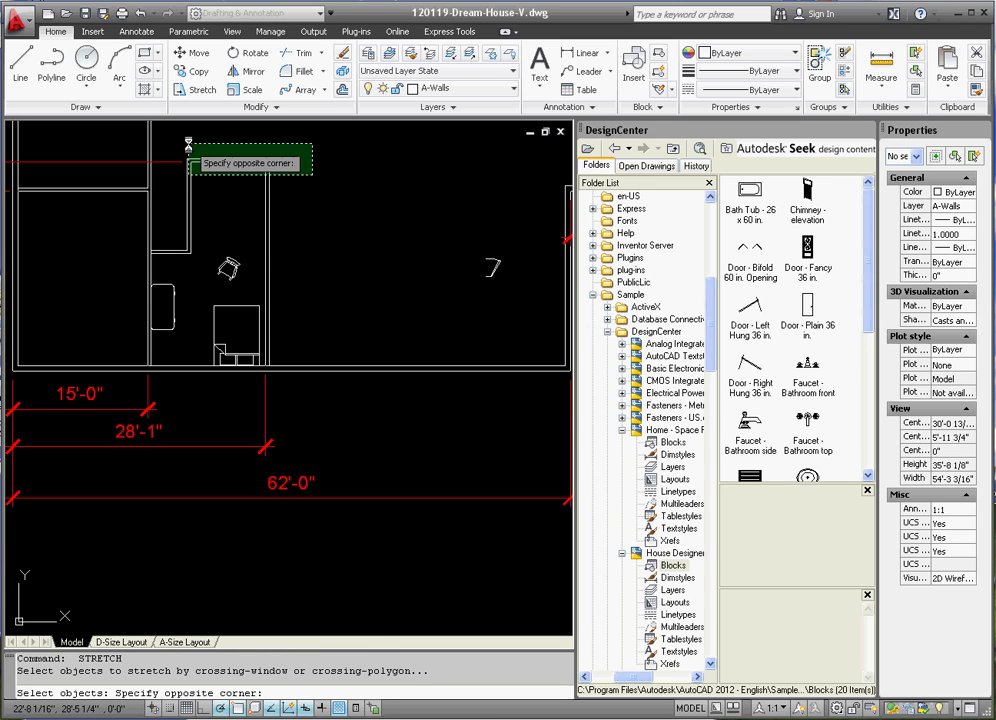
click(188, 145)
key(Return)
click(329, 155)
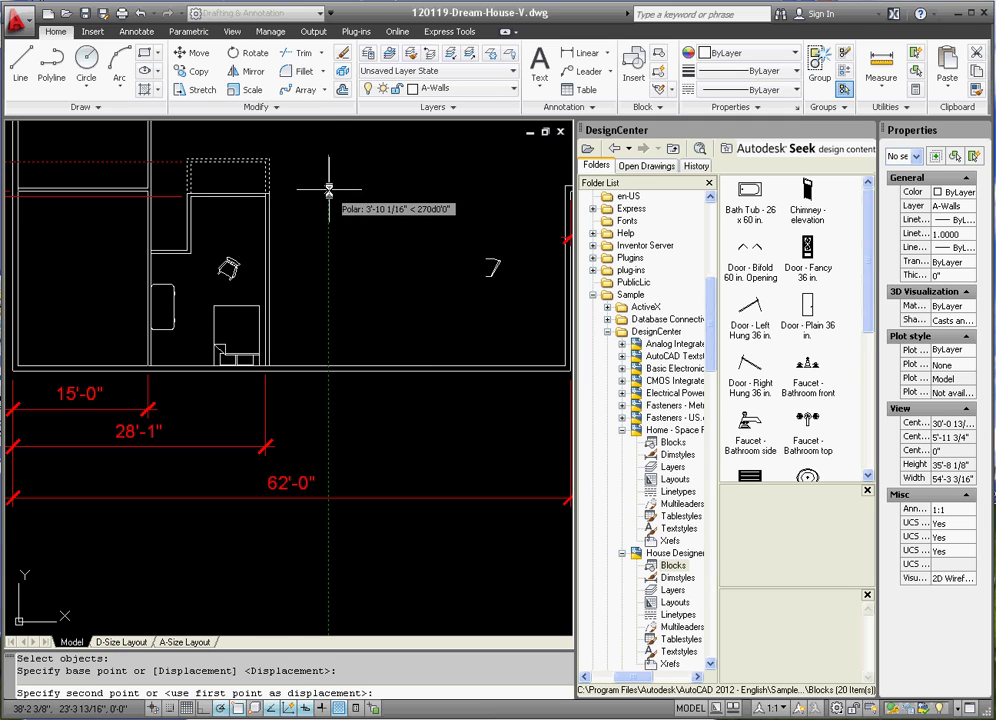
text(4')
key(Return)
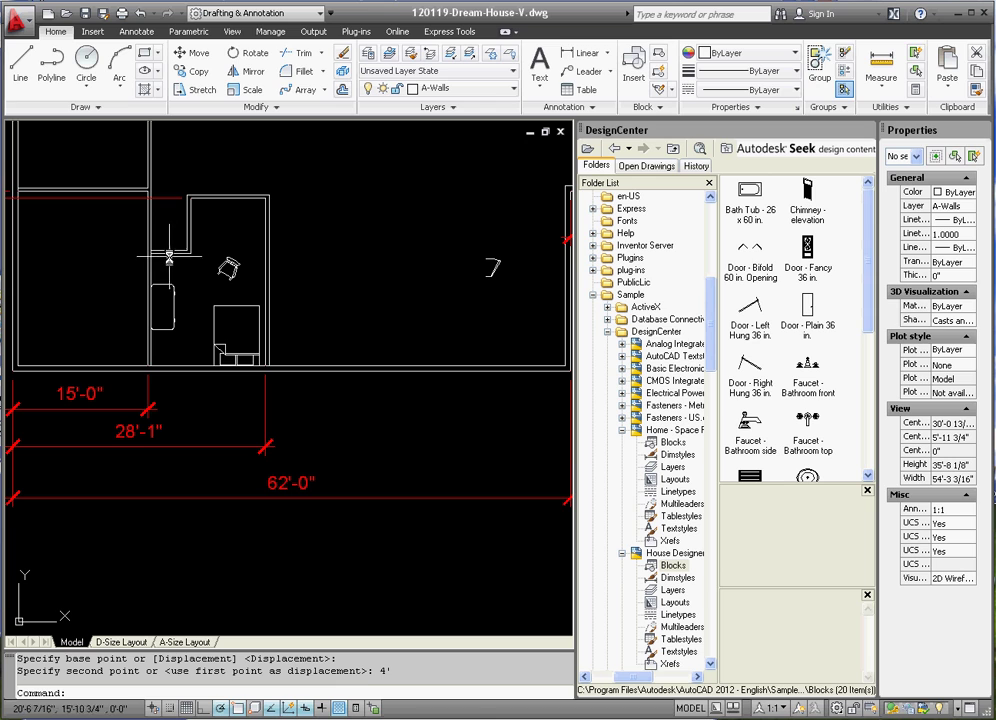
Step: Nudge the desk slightly lower along the left wall
drag(170, 268, 160, 307)
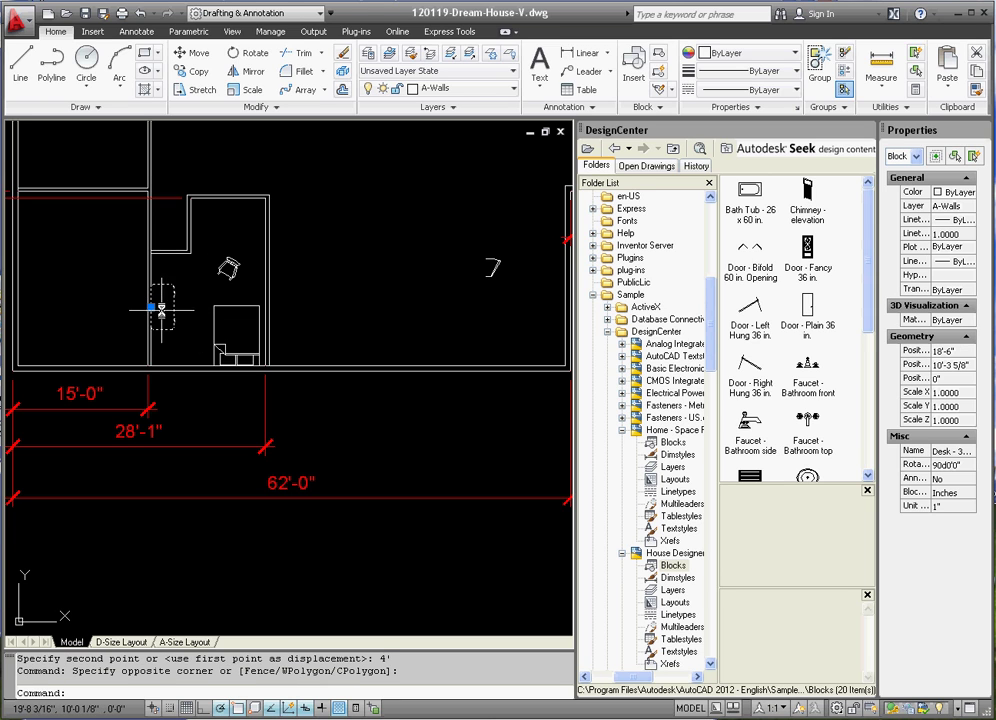
click(152, 307)
click(153, 326)
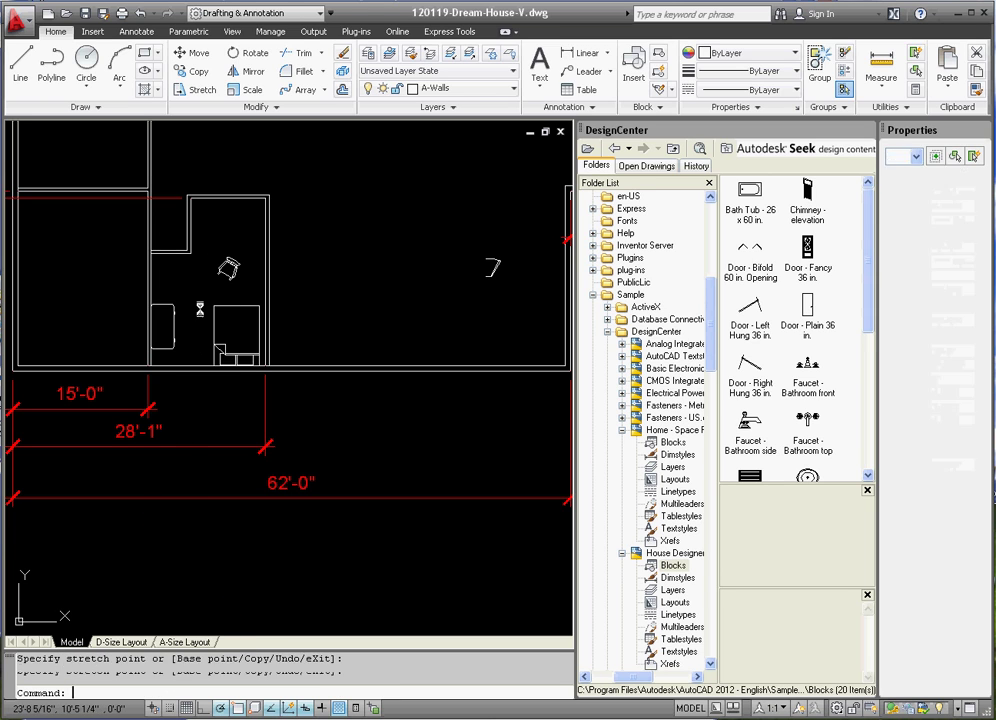
key(Escape)
key(Escape)
scroll(227, 334, up, 3)
Step: Select the bed by its base grip, then cancel without moving it
drag(250, 360, 151, 349)
click(287, 397)
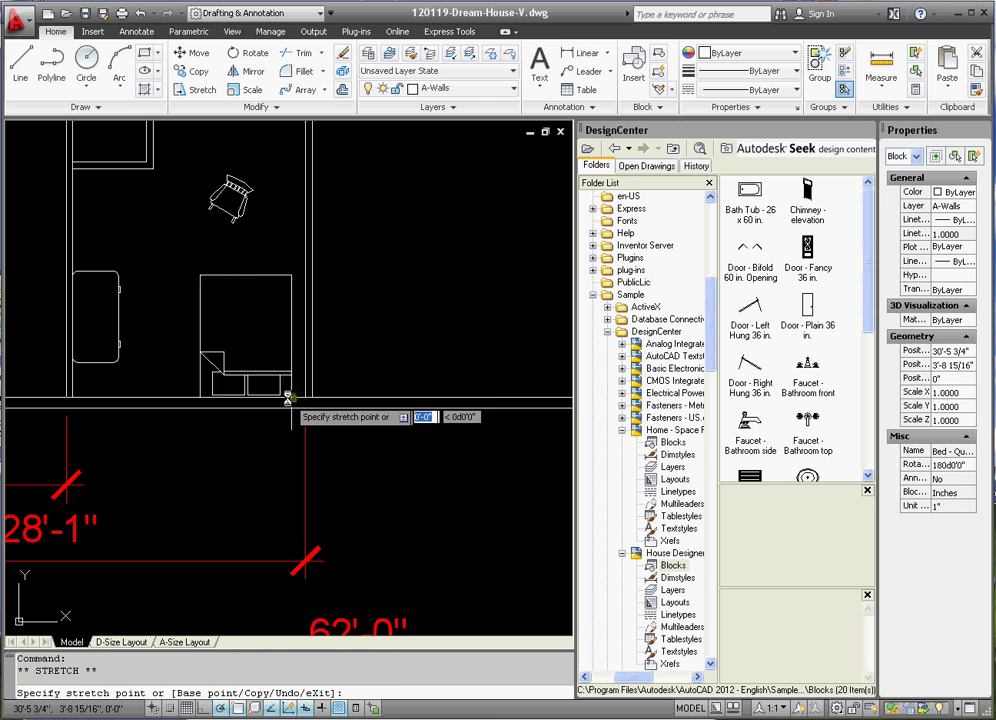
key(Escape)
key(Escape)
scroll(358, 397, down, 4)
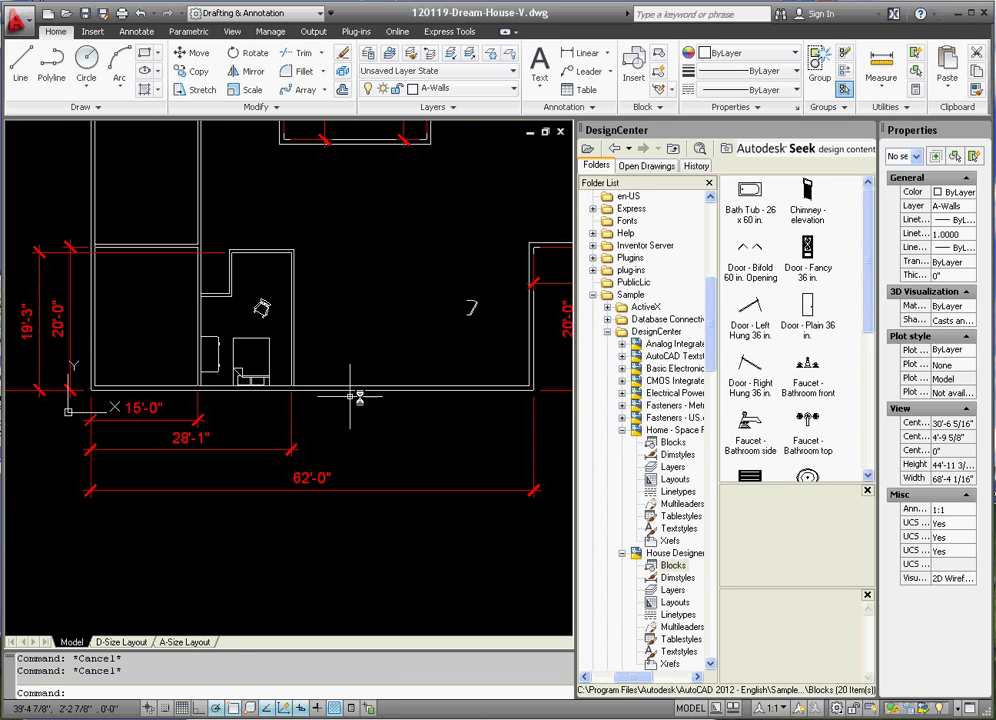
scroll(360, 340, up, 2)
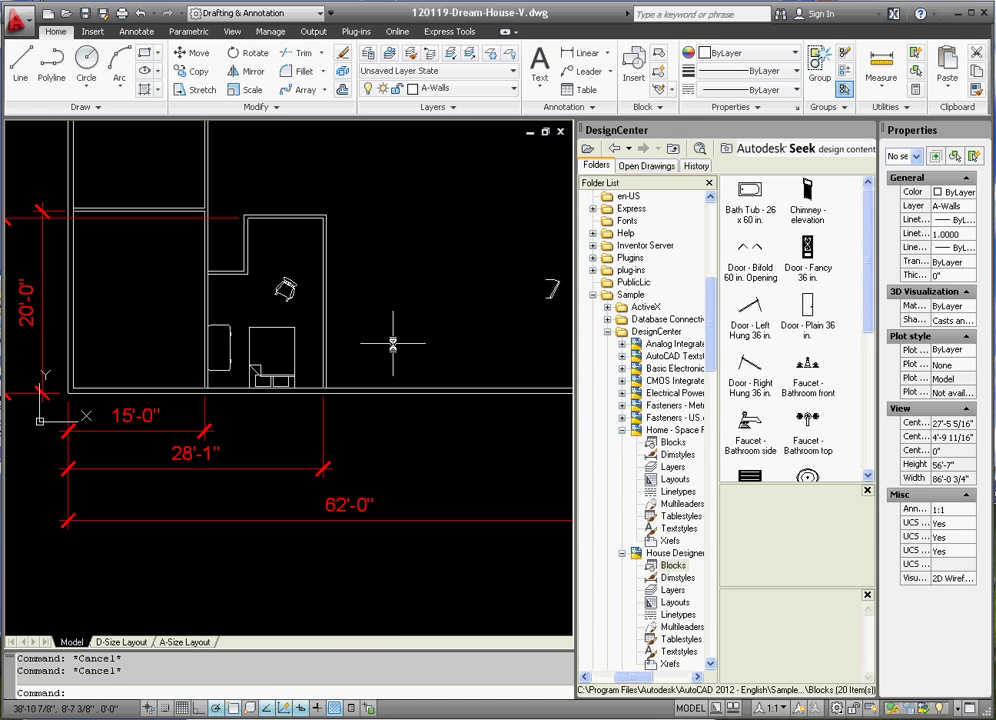